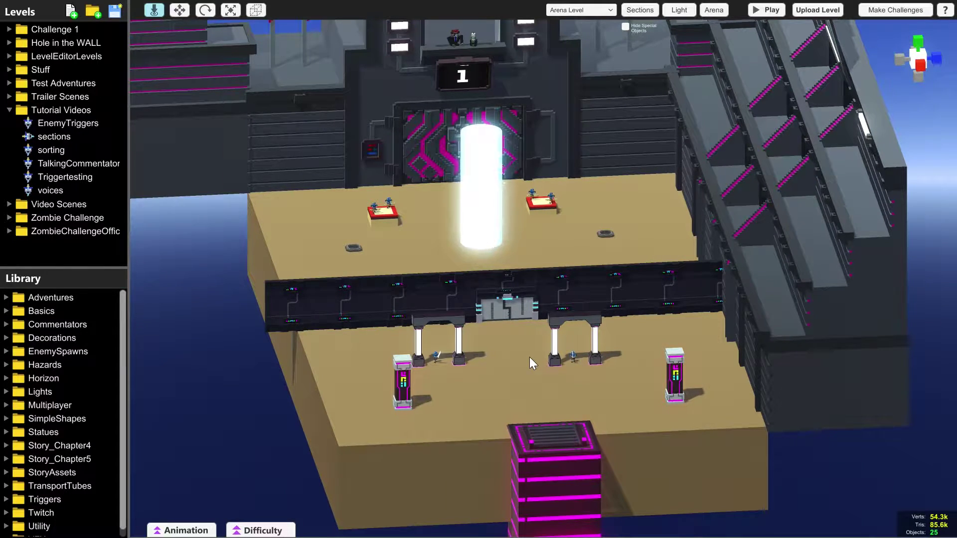
Inspect a bow enemy on the red platform, select all the arena's placed objects together, and clear the selection.
{"action": "right_click_drag", "start_coordinate": [529, 357], "coordinate": [423, 377], "text": "alt"}
{"action": "key", "text": "s"}
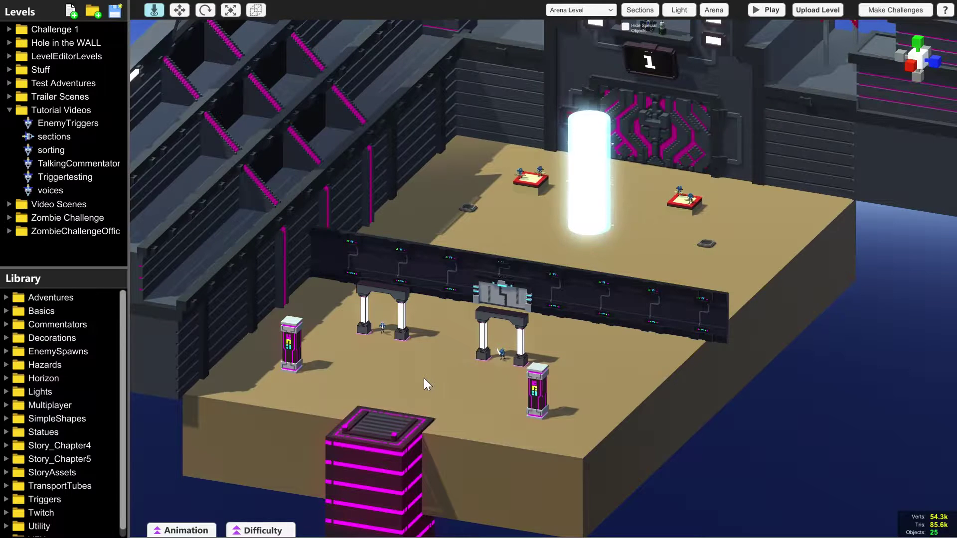
{"action": "left_click", "coordinate": [529, 187]}
{"action": "left_click", "coordinate": [522, 169]}
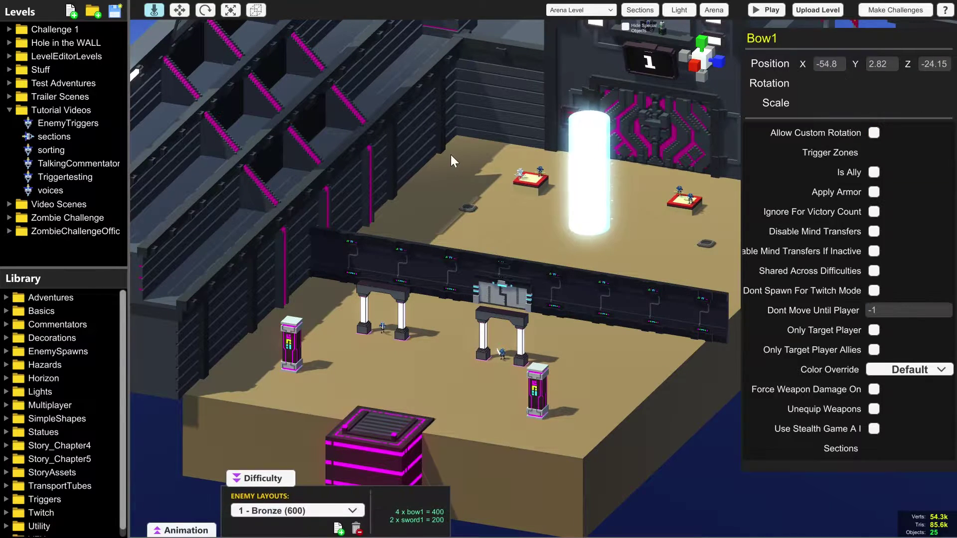
{"action": "left_click", "coordinate": [256, 10]}
{"action": "left_click_drag", "start_coordinate": [280, 118], "coordinate": [710, 406]}
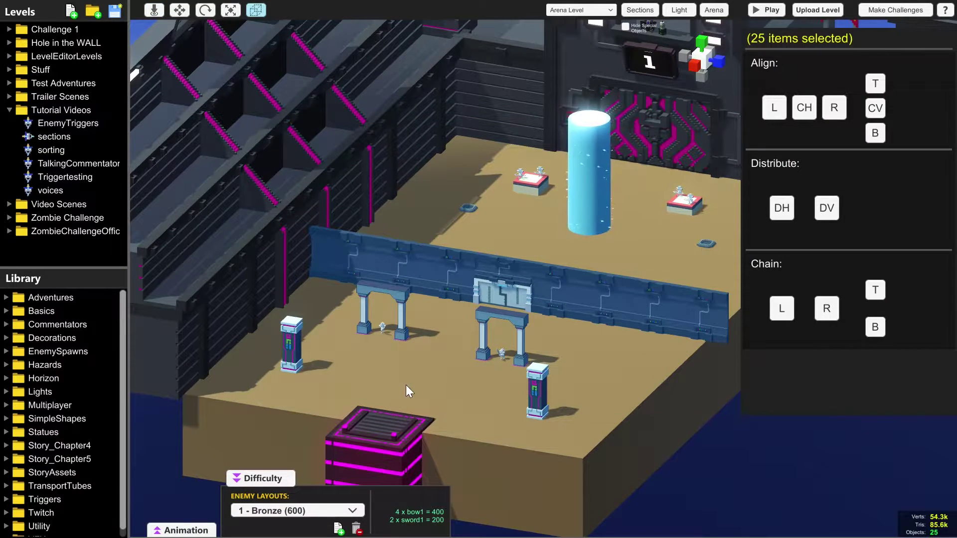
{"action": "left_click", "coordinate": [569, 337]}
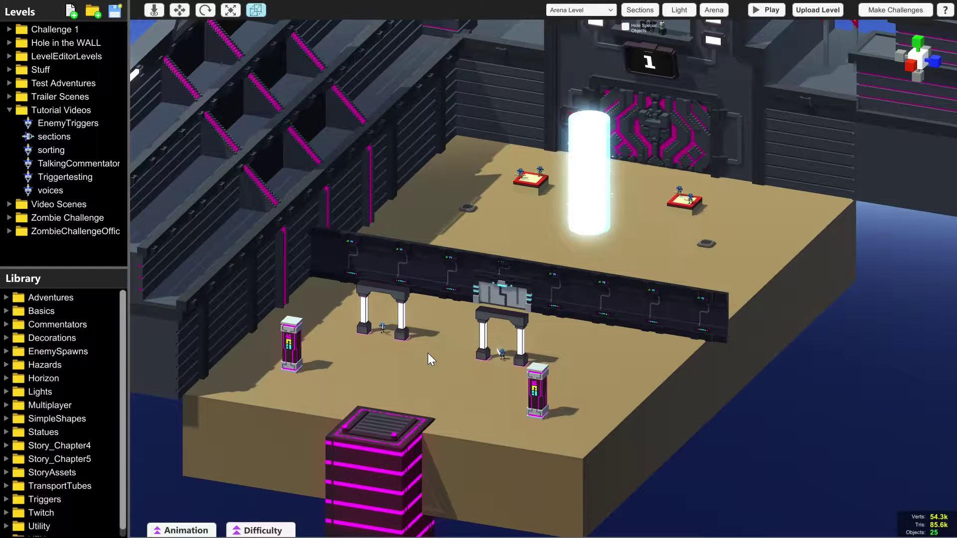
Examine the whole arena from the front and the available level types, leaving the type as Arena Level.
{"action": "middle_click_drag", "start_coordinate": [431, 364], "coordinate": [410, 366]}
{"action": "right_click_drag", "start_coordinate": [411, 366], "coordinate": [508, 367]}
{"action": "middle_click_drag", "start_coordinate": [445, 403], "coordinate": [500, 376]}
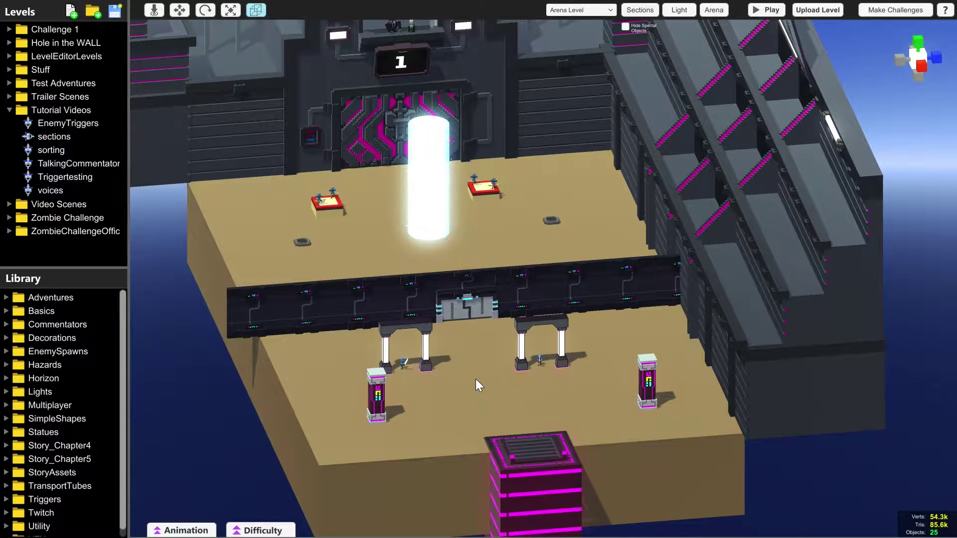
{"action": "middle_click_drag", "start_coordinate": [485, 386], "coordinate": [503, 375]}
{"action": "scroll", "coordinate": [504, 374], "scroll_direction": "down", "scroll_amount": 10}
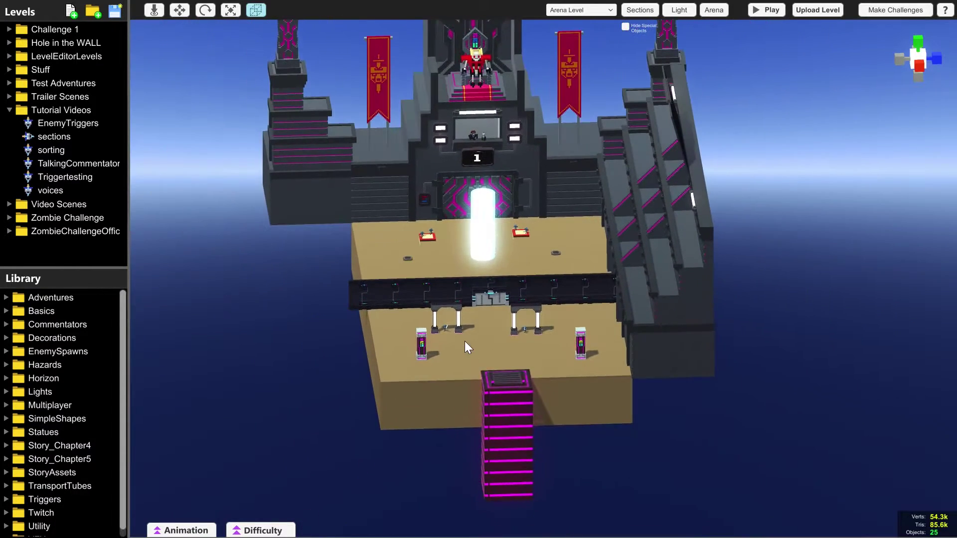
{"action": "left_click", "coordinate": [598, 9]}
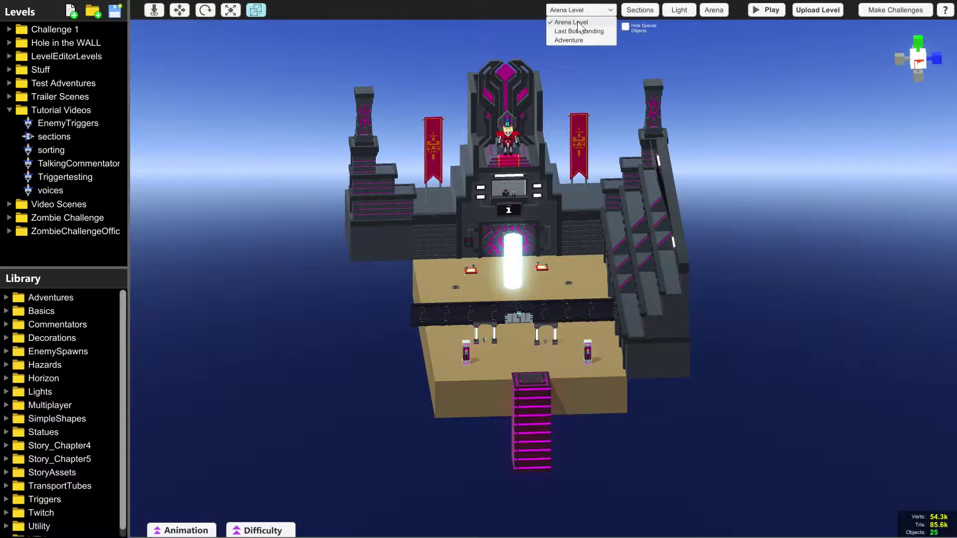
{"action": "left_click", "coordinate": [733, 193]}
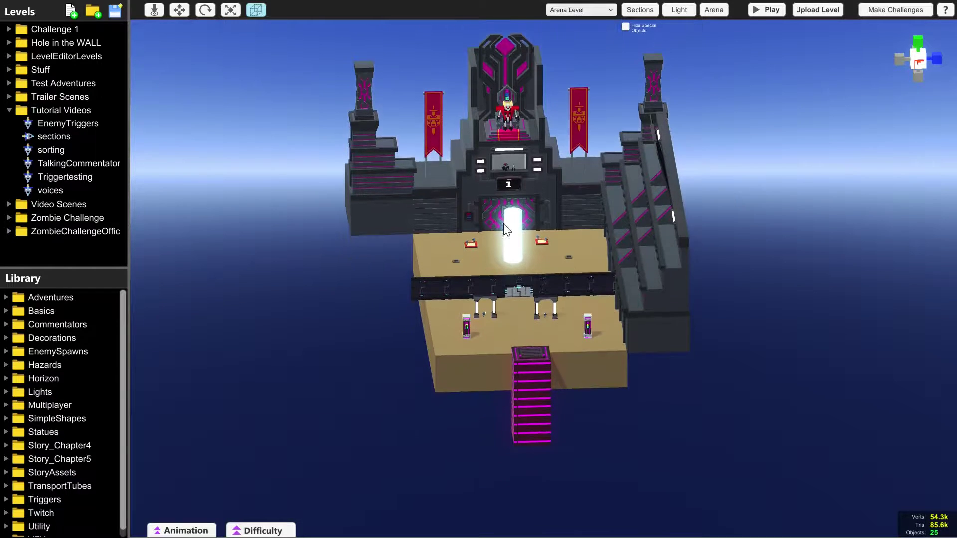
Open the level's section list and add a first section.
{"action": "left_click", "coordinate": [643, 10]}
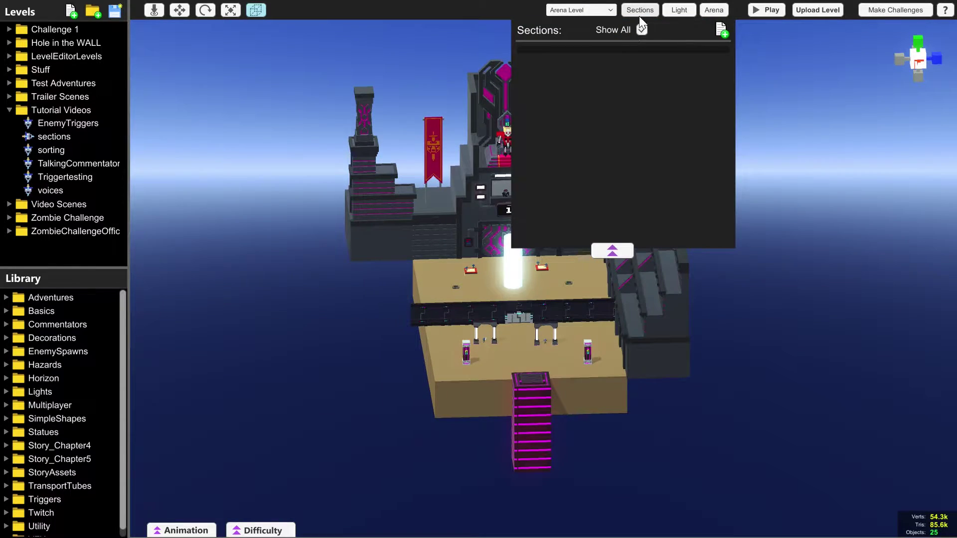
{"action": "middle_click_drag", "start_coordinate": [799, 216], "coordinate": [767, 217]}
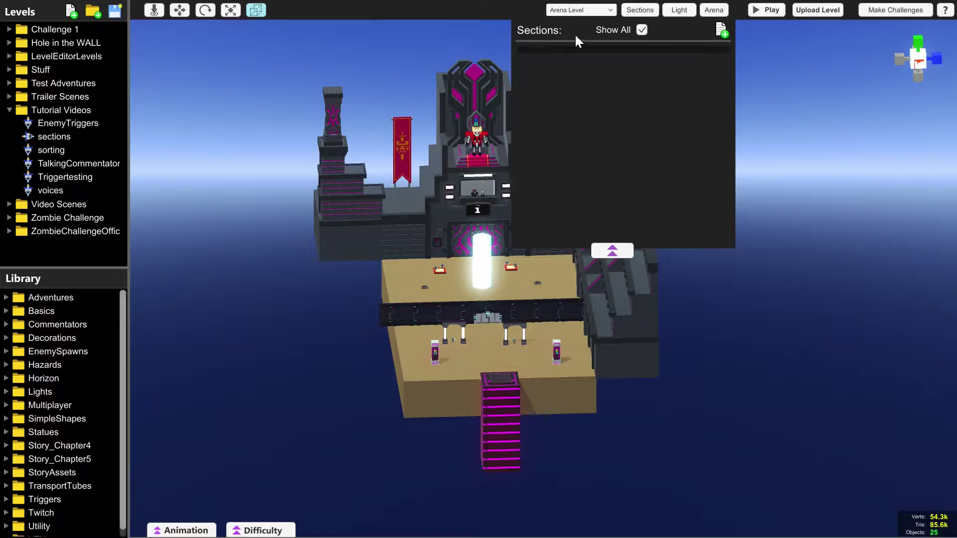
{"action": "left_click", "coordinate": [615, 252]}
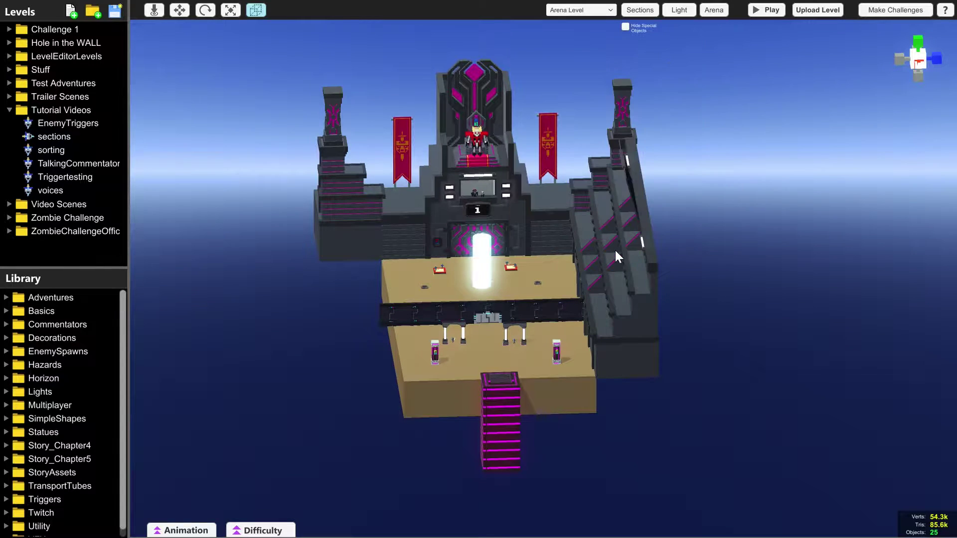
{"action": "left_click", "coordinate": [636, 11]}
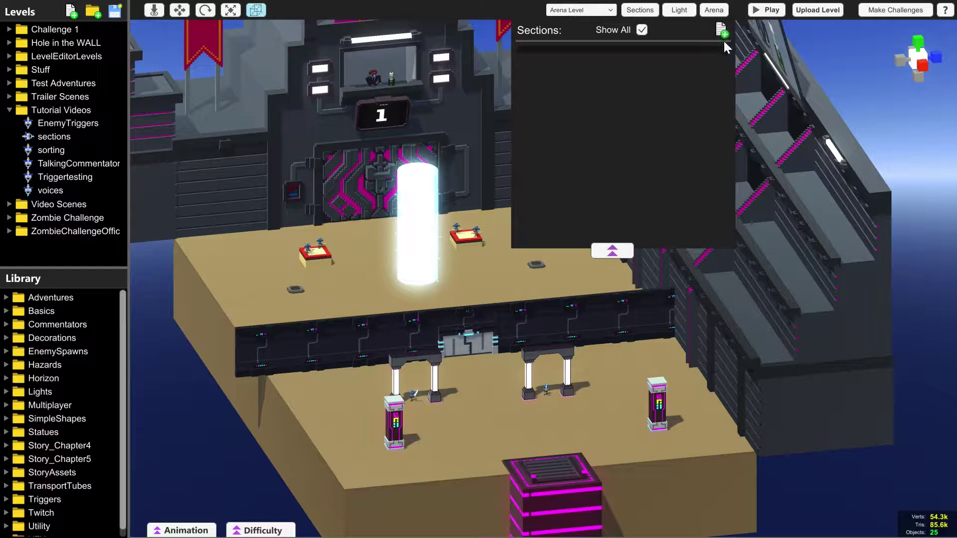
{"action": "left_click", "coordinate": [722, 31]}
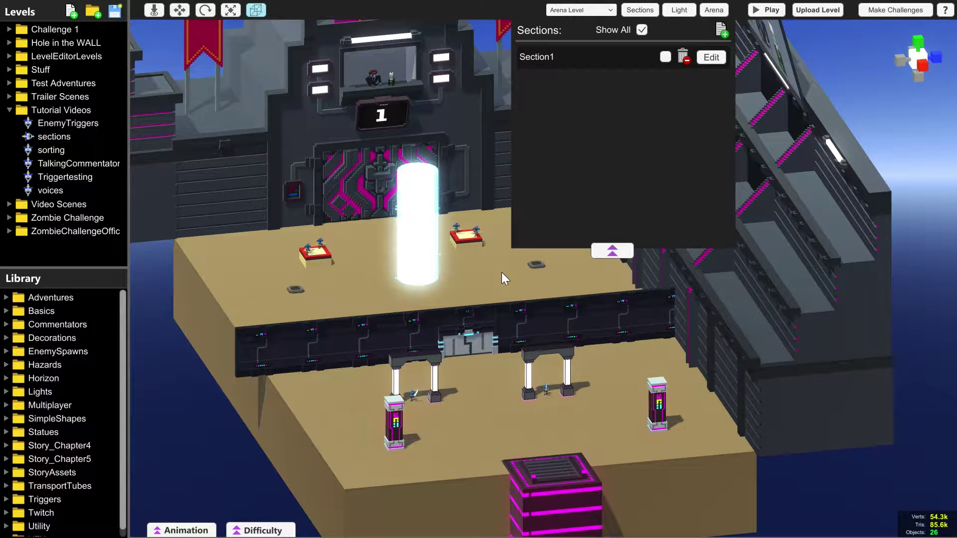
Inspect the objects in front of the dividing wall: a sword enemy, a pillar arch and a white pillar.
{"action": "middle_click_drag", "start_coordinate": [556, 418], "coordinate": [520, 373]}
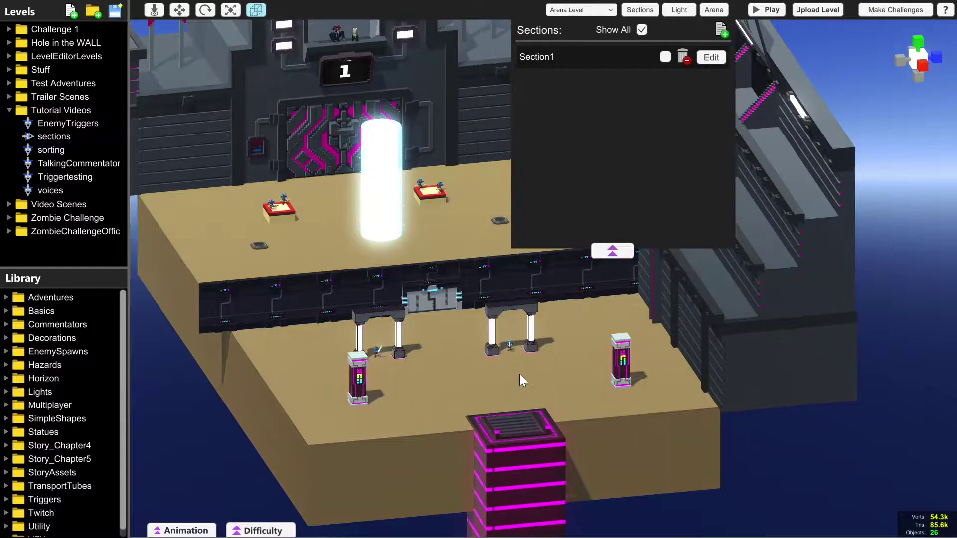
{"action": "left_click", "coordinate": [493, 314]}
{"action": "left_click", "coordinate": [510, 346]}
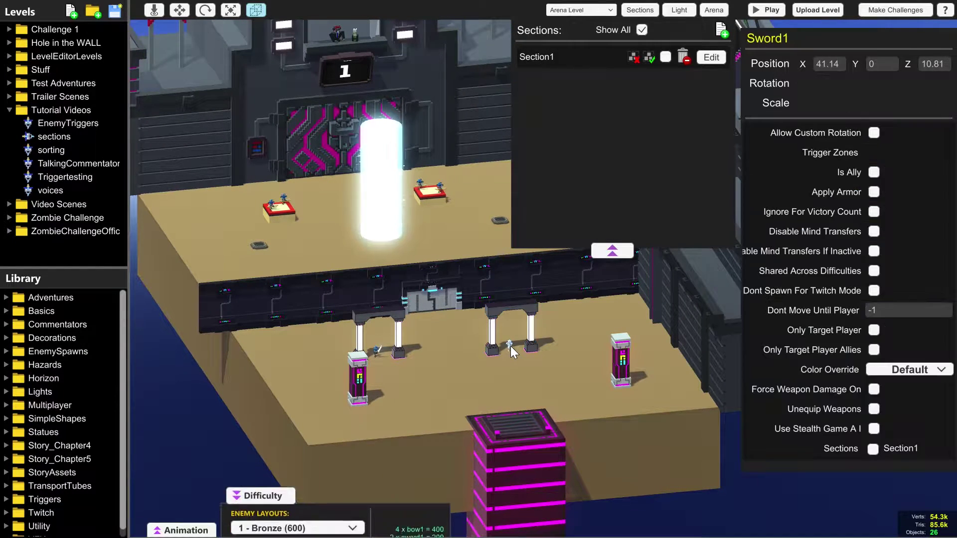
{"action": "left_click", "coordinate": [361, 317]}
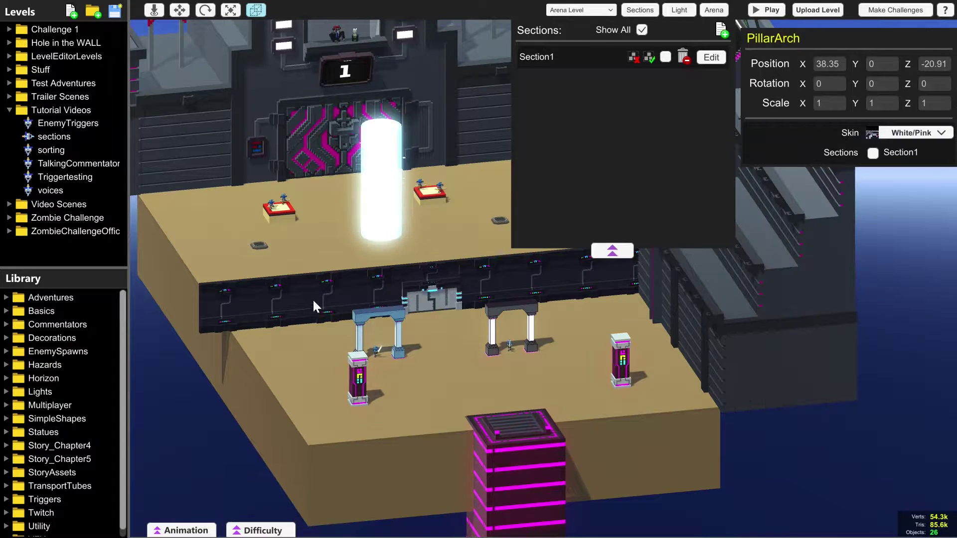
{"action": "left_click", "coordinate": [619, 367]}
{"action": "key", "text": "s"}
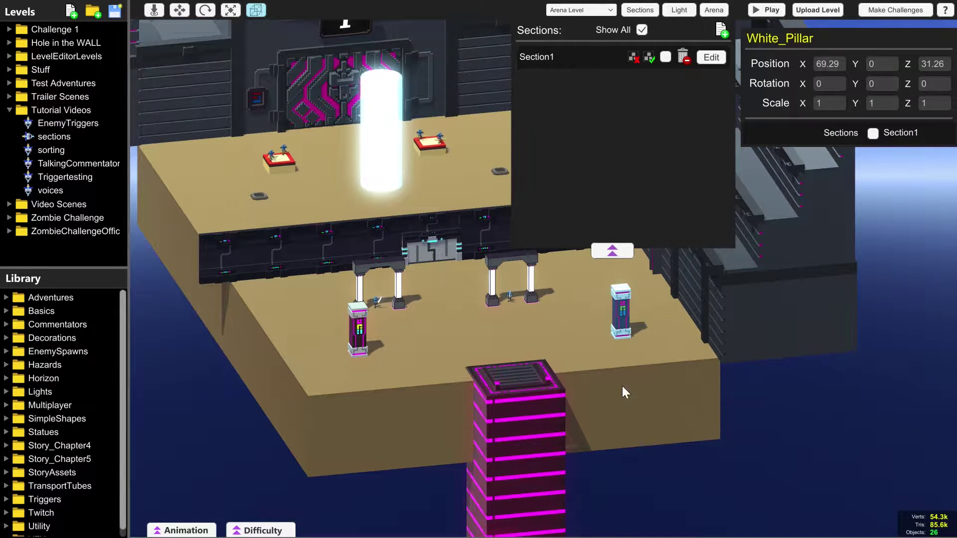
{"action": "key", "text": "w"}
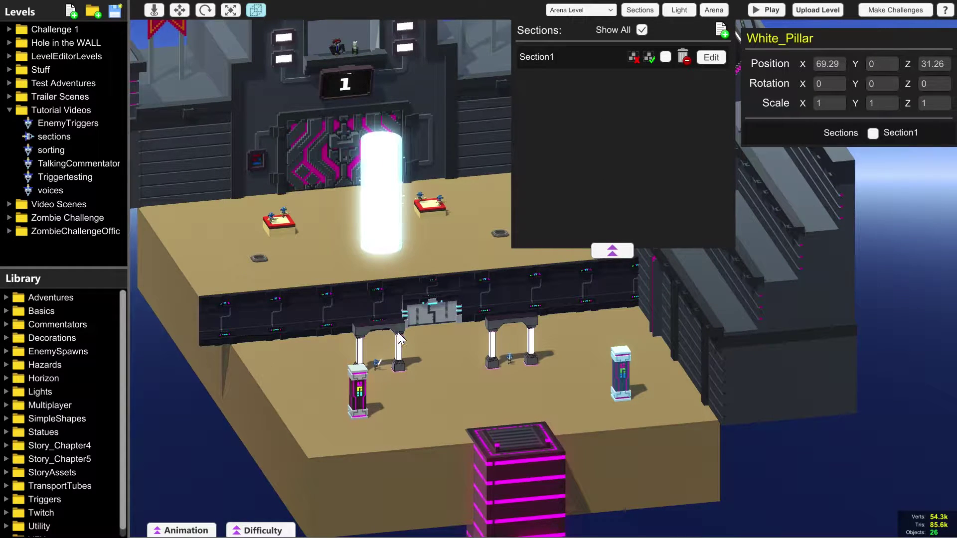
Inspect the objects behind the dividing wall, including the fire trap, the energy beam and the red platforms.
{"action": "right_click_drag", "start_coordinate": [440, 356], "coordinate": [287, 361]}
{"action": "key", "text": "a"}
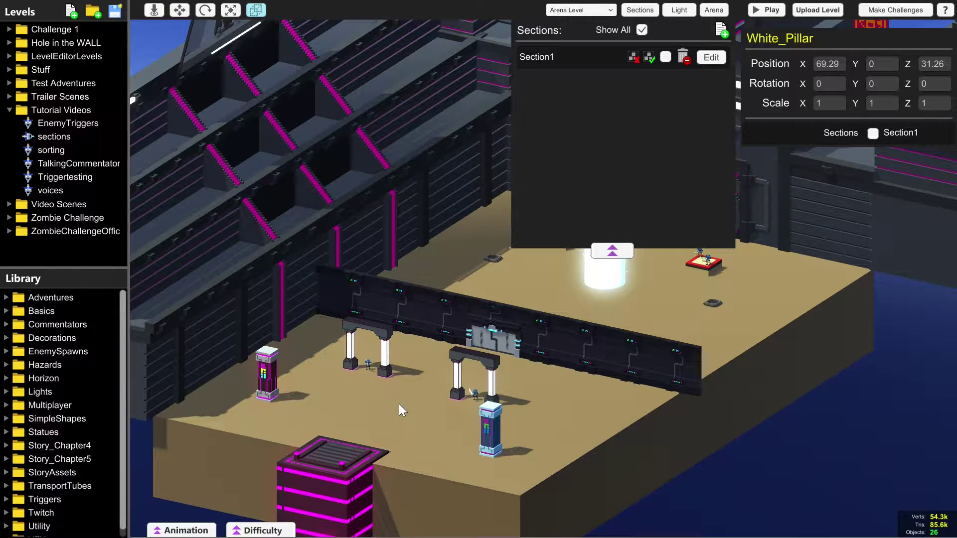
{"action": "right_click_drag", "start_coordinate": [394, 402], "coordinate": [459, 368]}
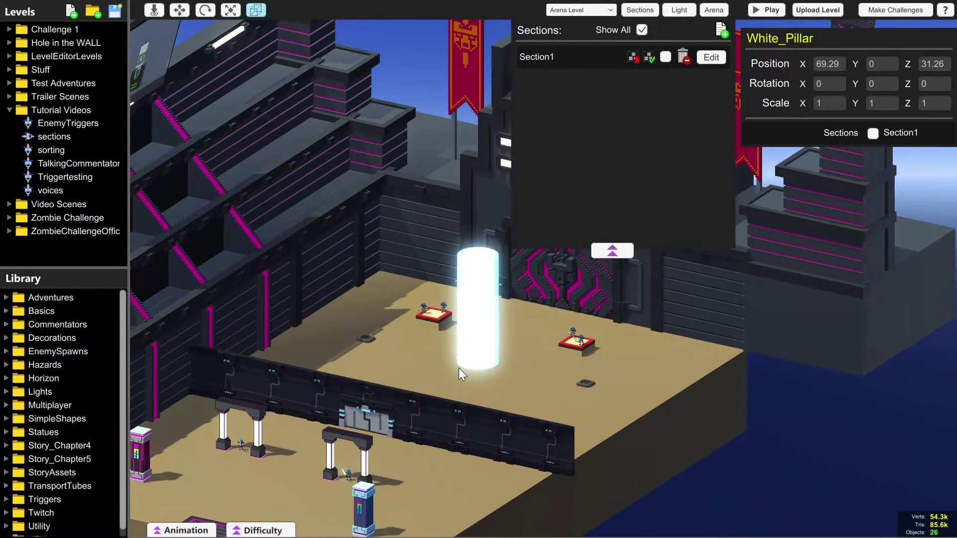
{"action": "right_click_drag", "start_coordinate": [387, 369], "coordinate": [378, 321]}
{"action": "middle_click_drag", "start_coordinate": [370, 427], "coordinate": [471, 334]}
{"action": "right_click_drag", "start_coordinate": [473, 333], "coordinate": [333, 289]}
{"action": "left_click", "coordinate": [341, 290]}
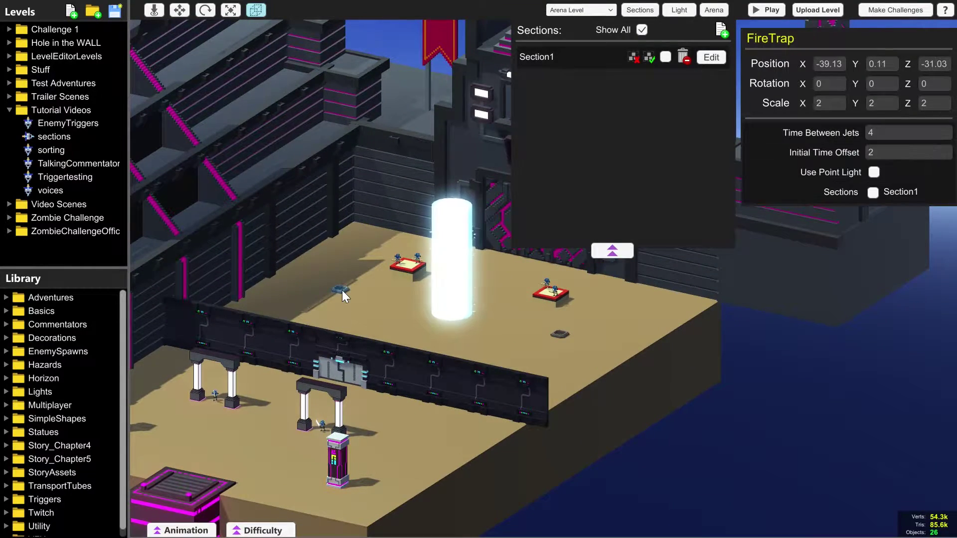
{"action": "left_click", "coordinate": [394, 270]}
{"action": "left_click", "coordinate": [464, 293]}
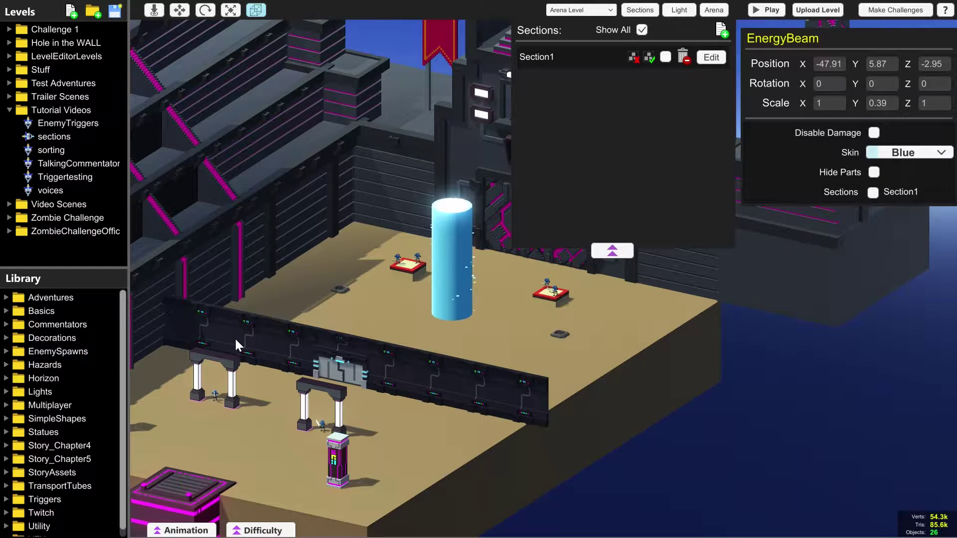
{"action": "left_click", "coordinate": [548, 304]}
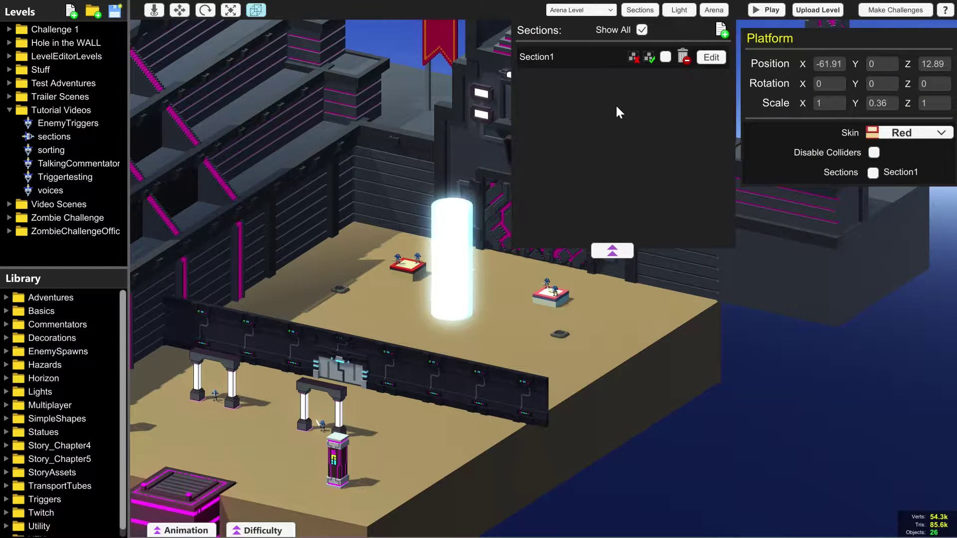
Add a second section to the level and clear the object selection.
{"action": "left_click", "coordinate": [721, 29]}
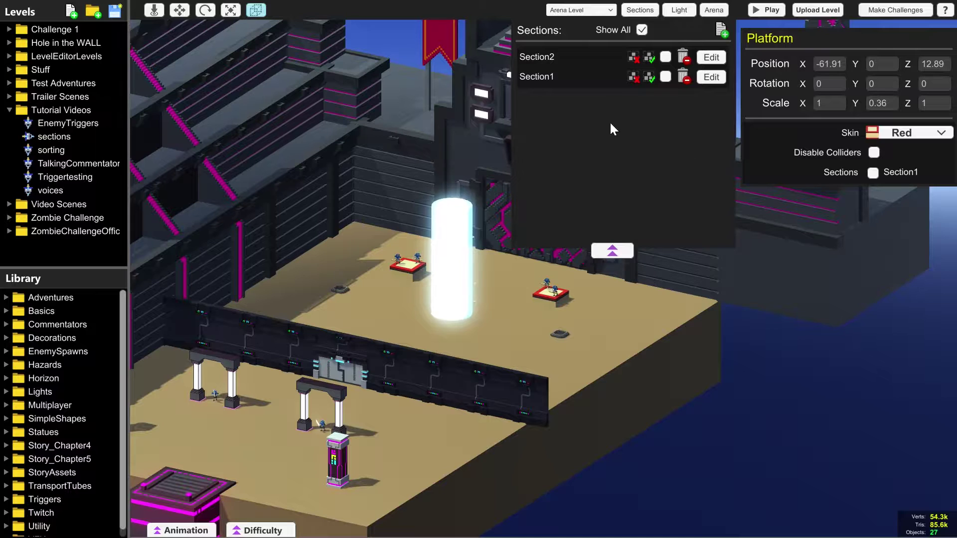
{"action": "left_click", "coordinate": [492, 307]}
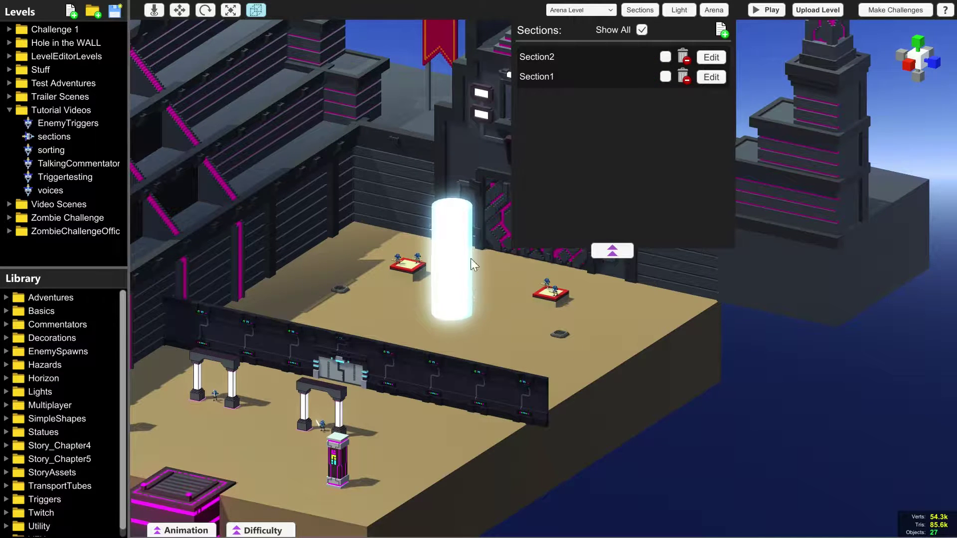
Assign both pillar arches in front of the dividing wall to Section1.
{"action": "middle_click_drag", "start_coordinate": [529, 343], "coordinate": [588, 285]}
{"action": "middle_click_drag", "start_coordinate": [223, 327], "coordinate": [334, 295]}
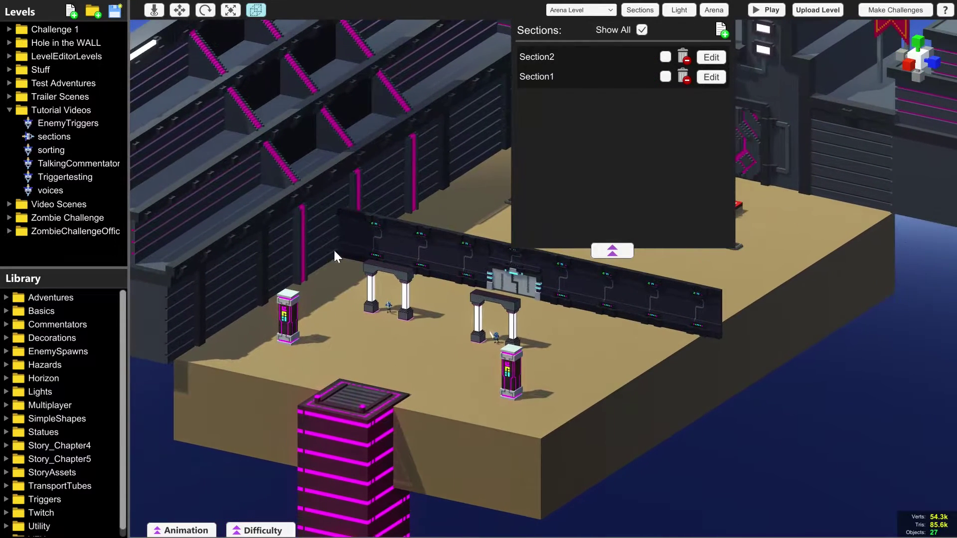
{"action": "right_click_drag", "start_coordinate": [351, 361], "coordinate": [517, 364]}
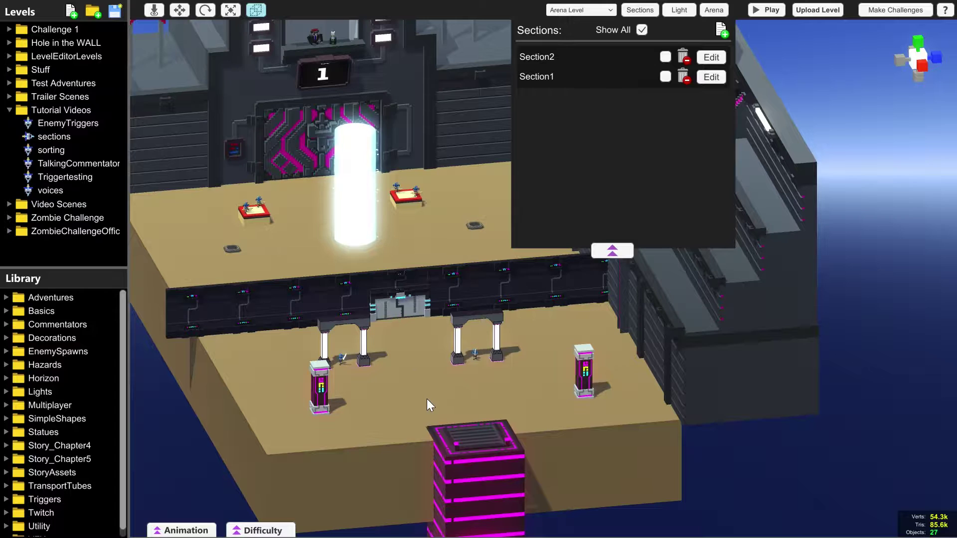
{"action": "left_click", "coordinate": [364, 331]}
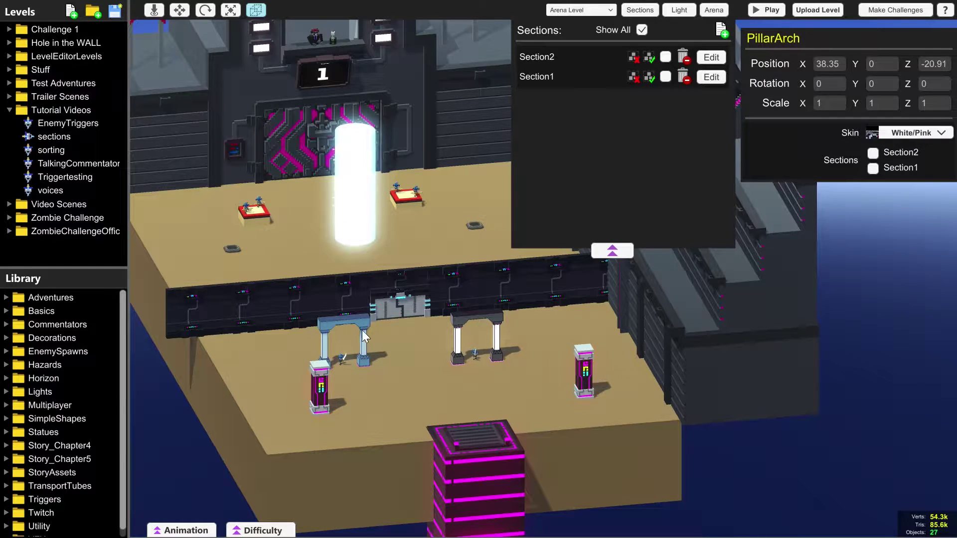
{"action": "left_click", "coordinate": [873, 168]}
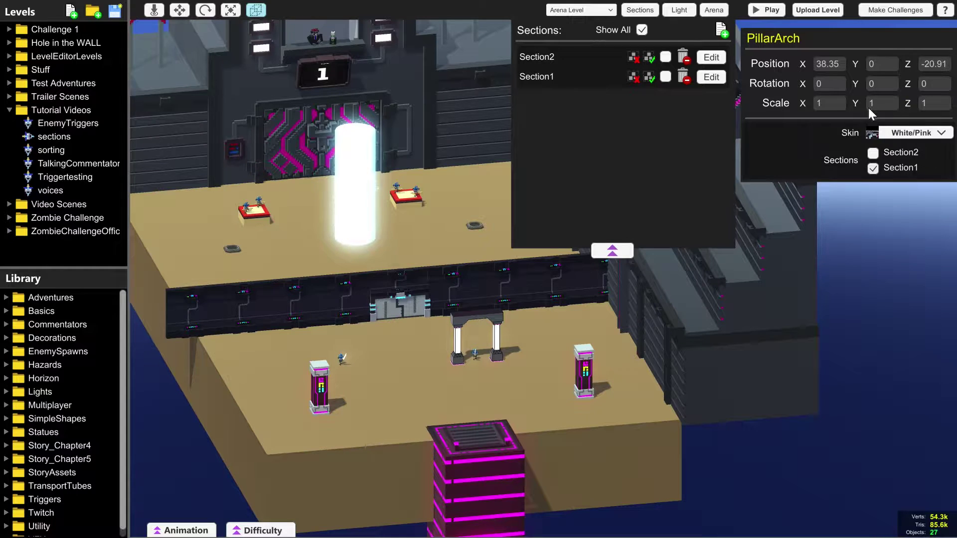
{"action": "left_click", "coordinate": [461, 321]}
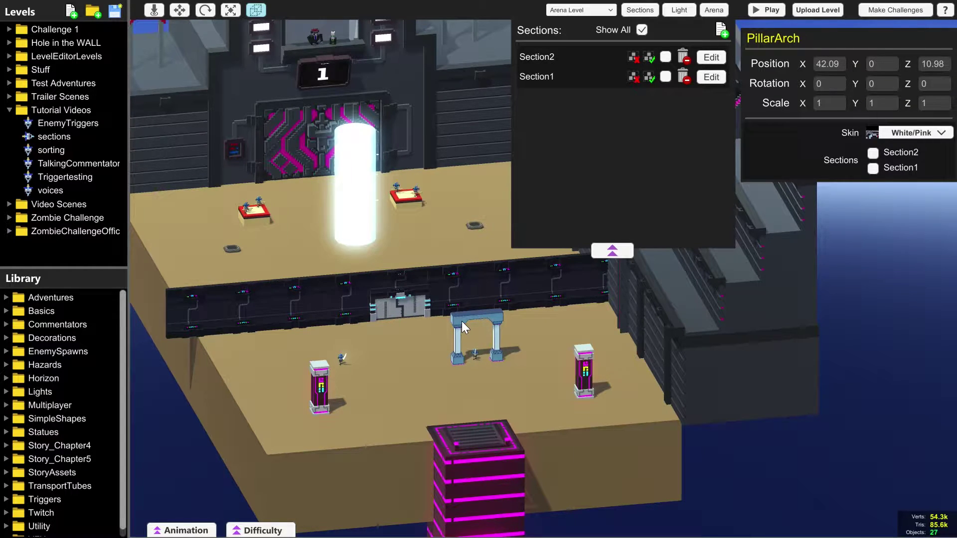
{"action": "left_click", "coordinate": [873, 168]}
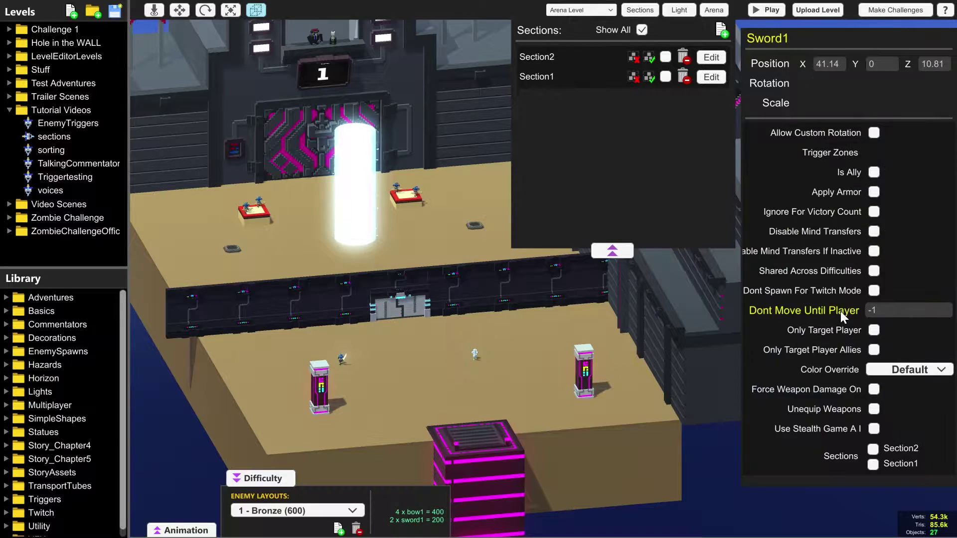
Assign both sword enemies and both white pillars to Section1, and turn on that section's visibility.
{"action": "left_click", "coordinate": [872, 464]}
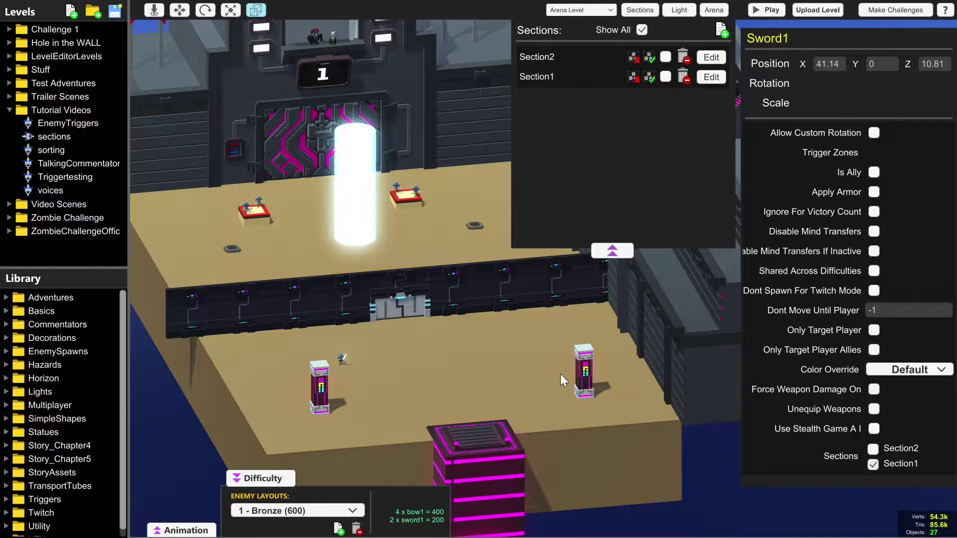
{"action": "left_click", "coordinate": [580, 366]}
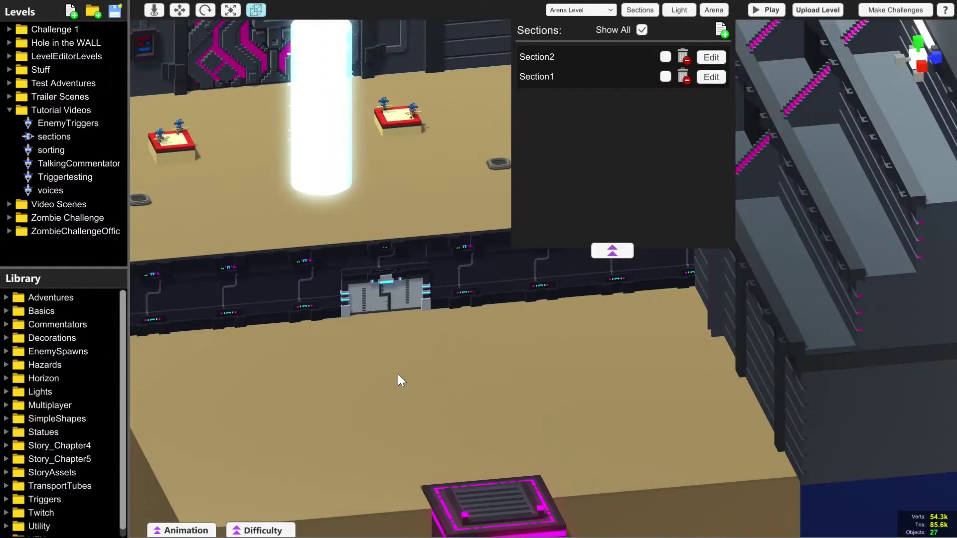
{"action": "middle_click_drag", "start_coordinate": [419, 242], "coordinate": [453, 264]}
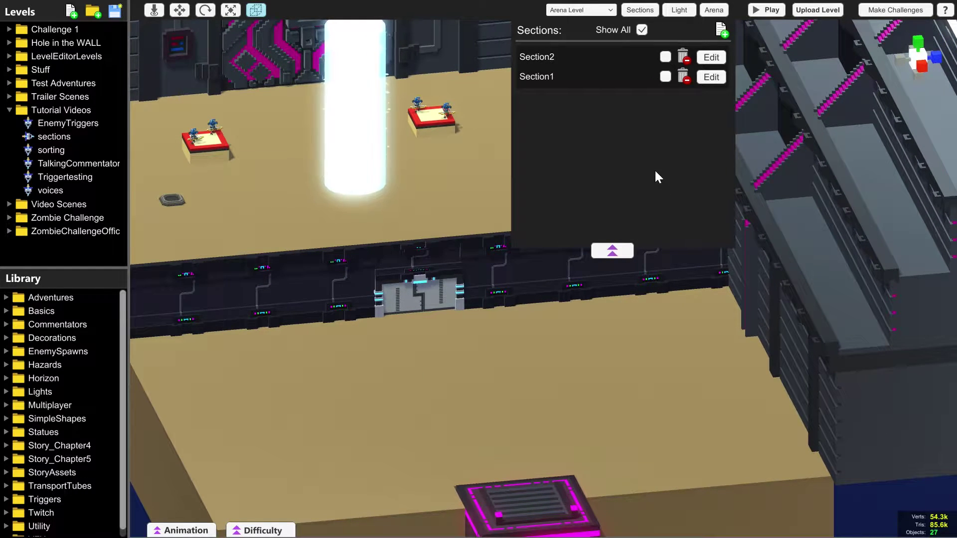
{"action": "left_click", "coordinate": [665, 77]}
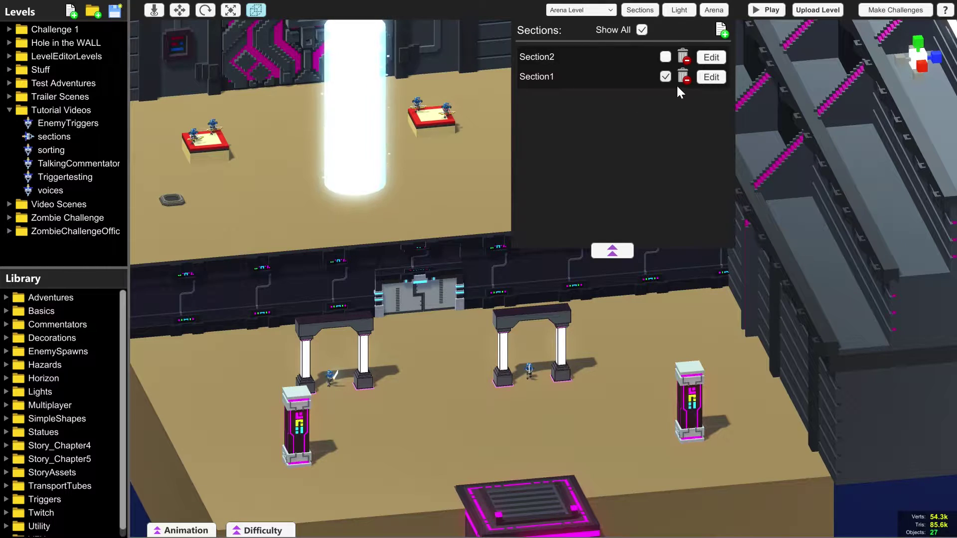
Hide Section1's objects and assign the red platform on the right side of the energy beam to Section2.
{"action": "left_click", "coordinate": [665, 77]}
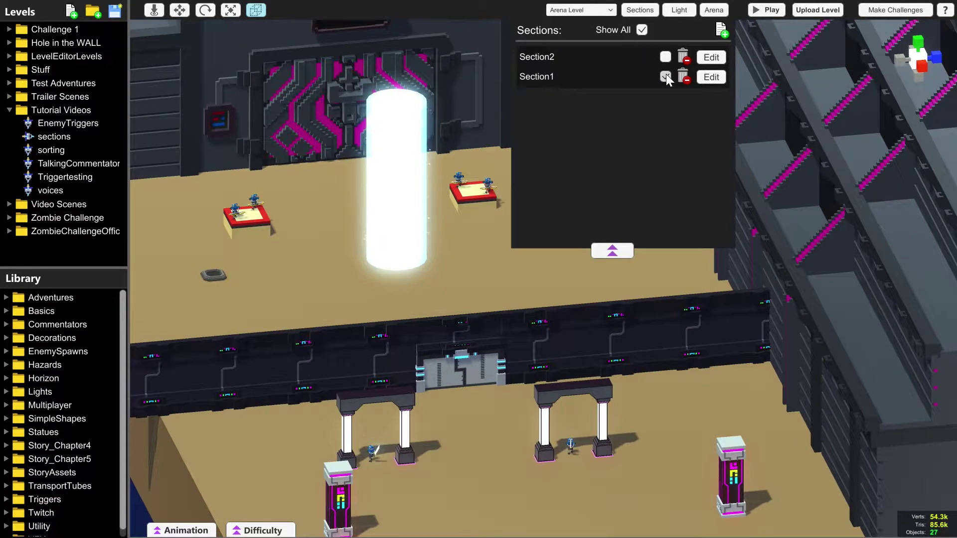
{"action": "left_click", "coordinate": [665, 75]}
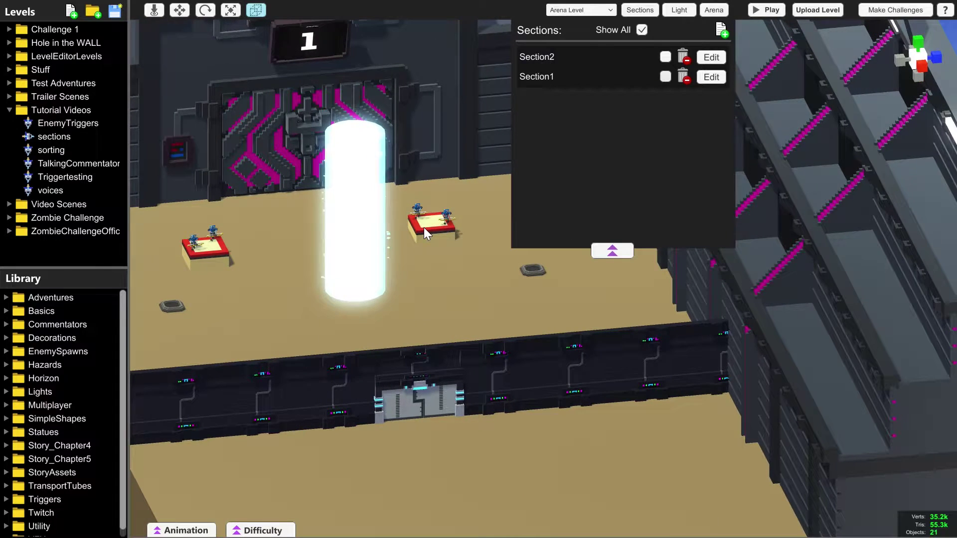
{"action": "left_click", "coordinate": [425, 232]}
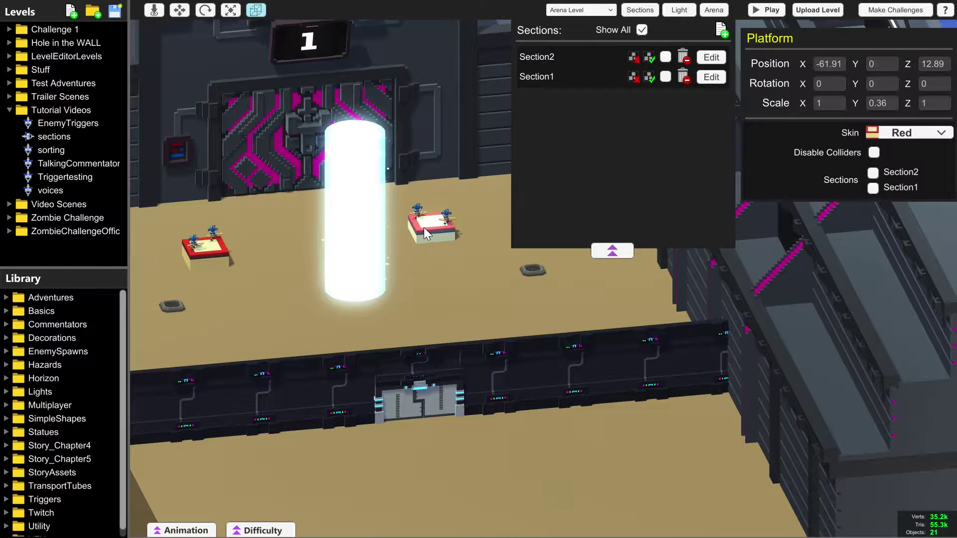
{"action": "left_click", "coordinate": [446, 219]}
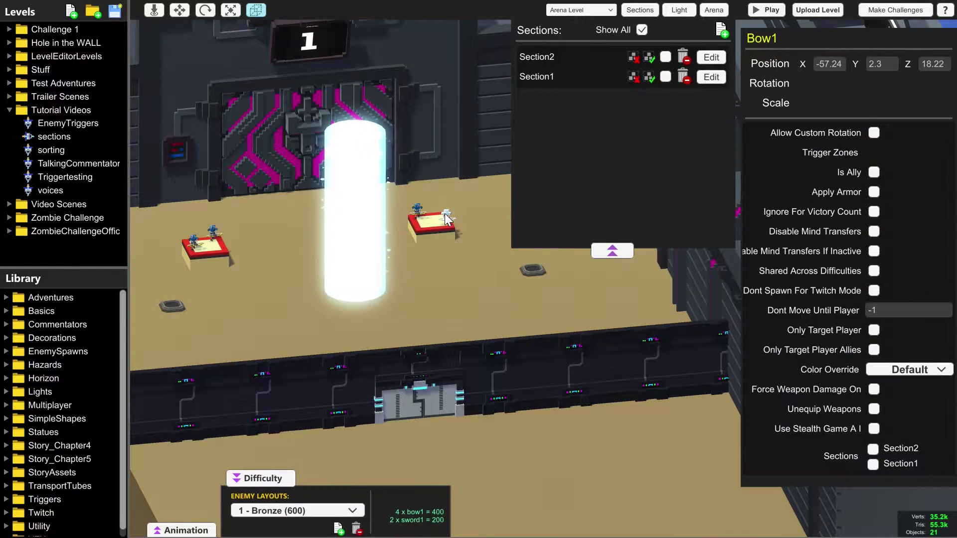
{"action": "left_click", "coordinate": [433, 225]}
{"action": "left_click", "coordinate": [873, 172]}
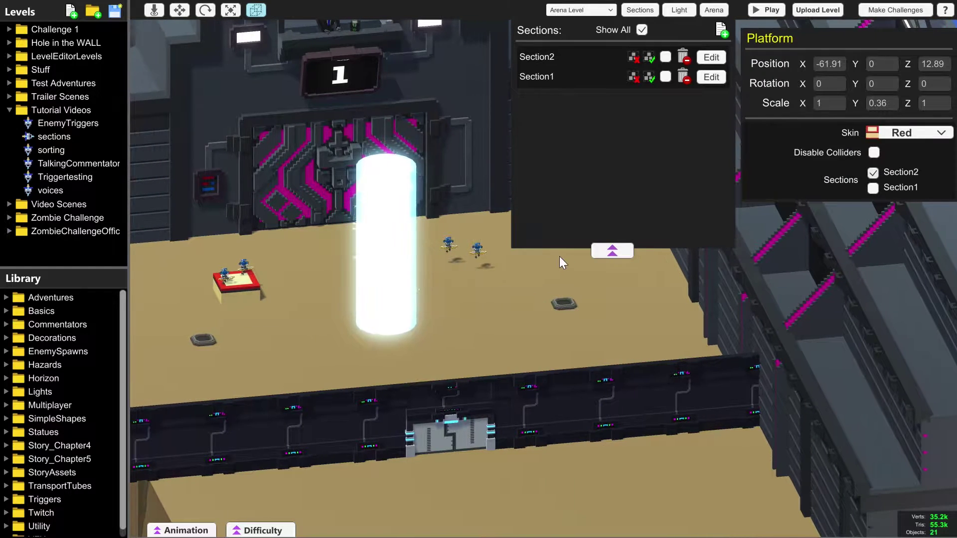
Assign the two bow enemies and the fire trap on the right side of the energy beam to Section2.
{"action": "left_click", "coordinate": [477, 248]}
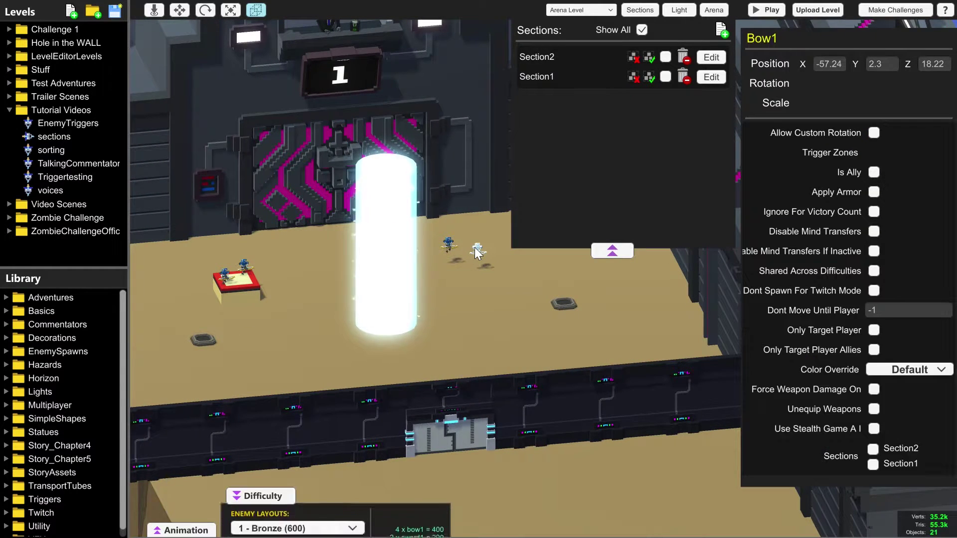
{"action": "left_click", "coordinate": [872, 449]}
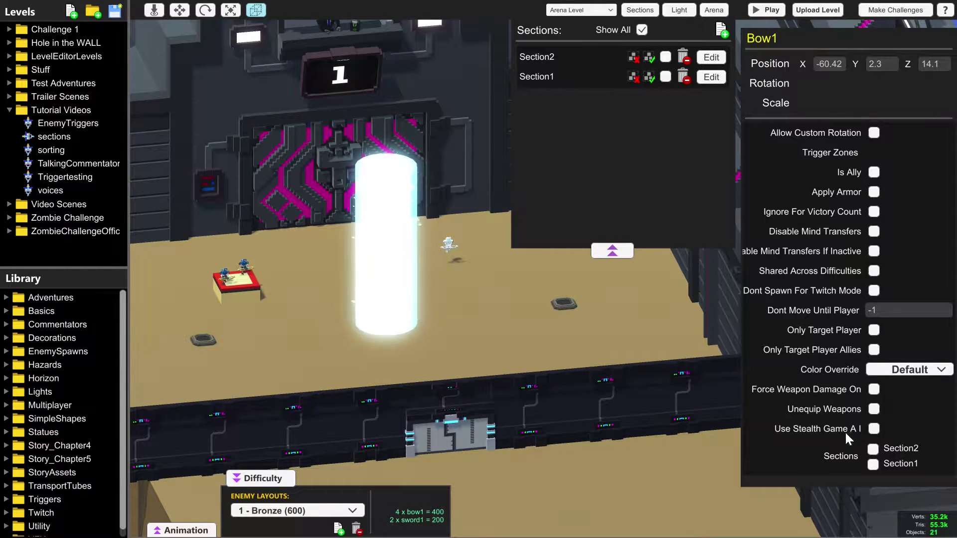
{"action": "left_click", "coordinate": [562, 303]}
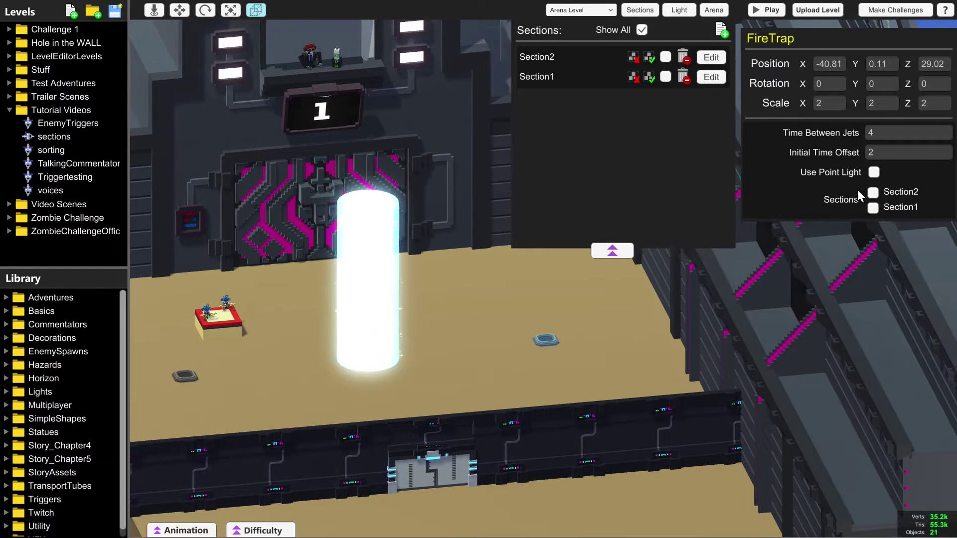
{"action": "left_click", "coordinate": [871, 195]}
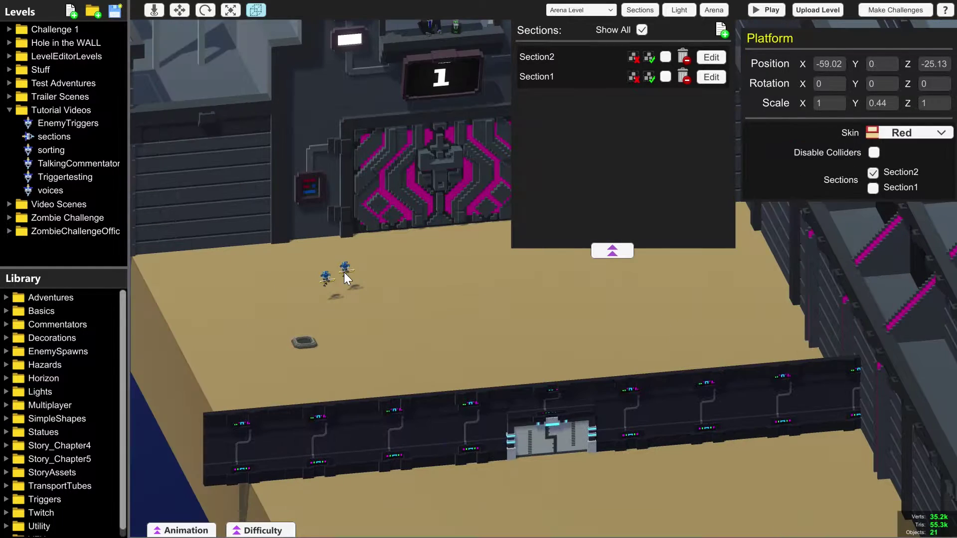
Assign the two remaining bow enemies and the left fire trap behind the dividing wall to Section2.
{"action": "left_click", "coordinate": [345, 272]}
{"action": "left_click", "coordinate": [872, 449]}
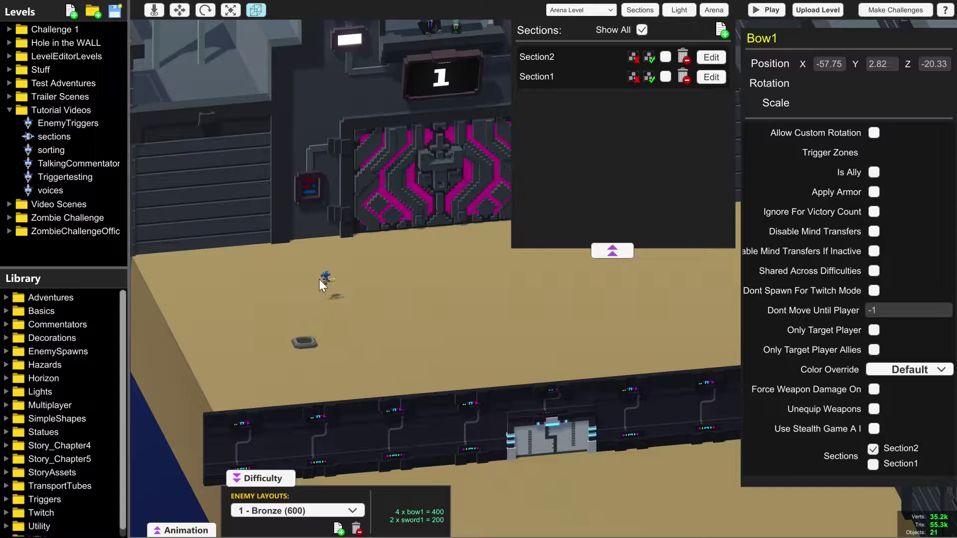
{"action": "left_click", "coordinate": [873, 449]}
{"action": "left_click", "coordinate": [305, 343]}
{"action": "left_click", "coordinate": [872, 192]}
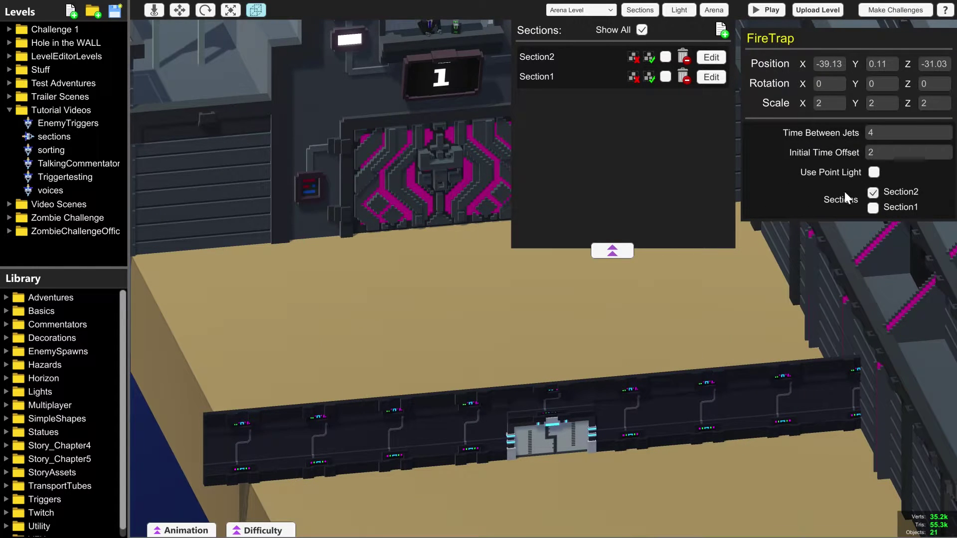
Toggle Section2's visibility to check which objects belong to it, leaving the section hidden.
{"action": "left_click", "coordinate": [664, 56]}
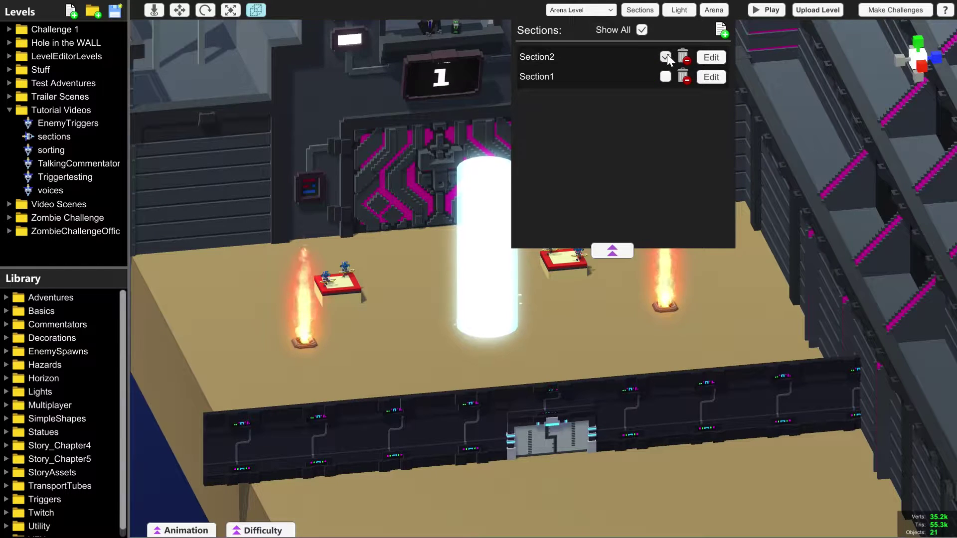
{"action": "left_click", "coordinate": [666, 57]}
{"action": "left_click", "coordinate": [665, 57]}
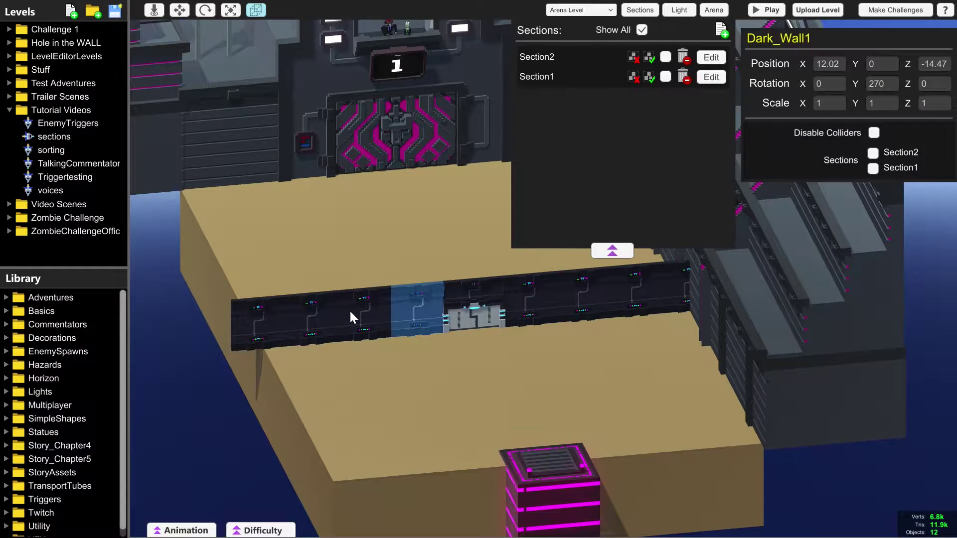
Examine the section assignments of the sliding door and the wall piece above it.
{"action": "left_click", "coordinate": [488, 316]}
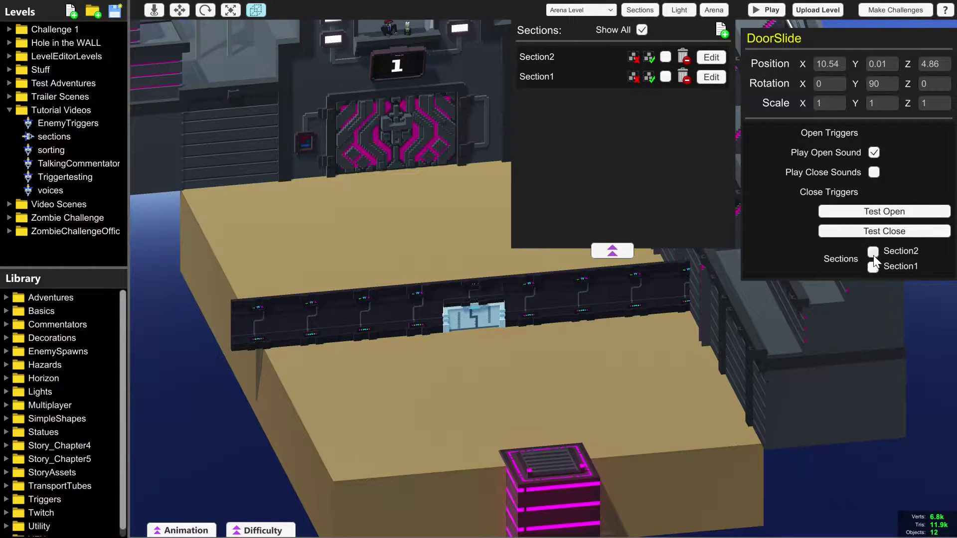
{"action": "left_click", "coordinate": [553, 383]}
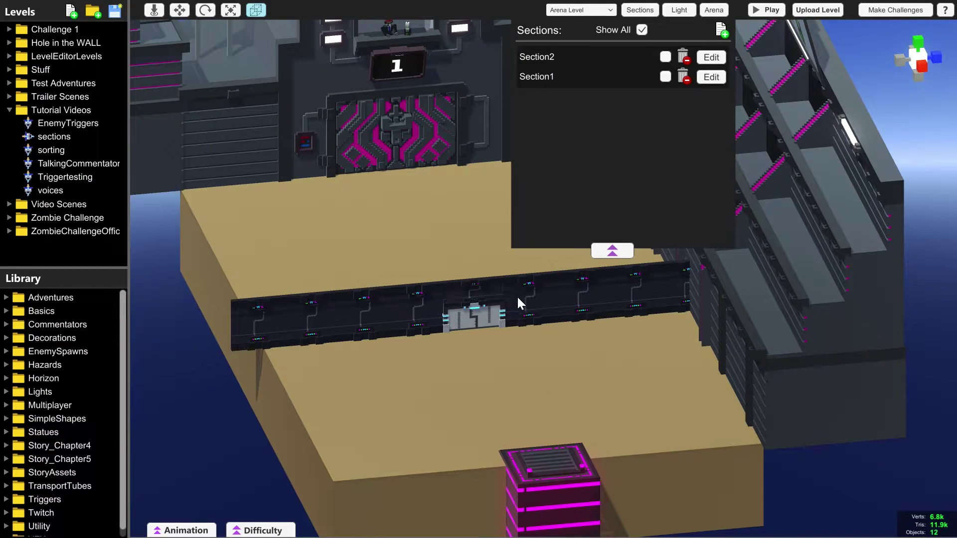
{"action": "left_click", "coordinate": [481, 290]}
{"action": "left_click", "coordinate": [485, 315]}
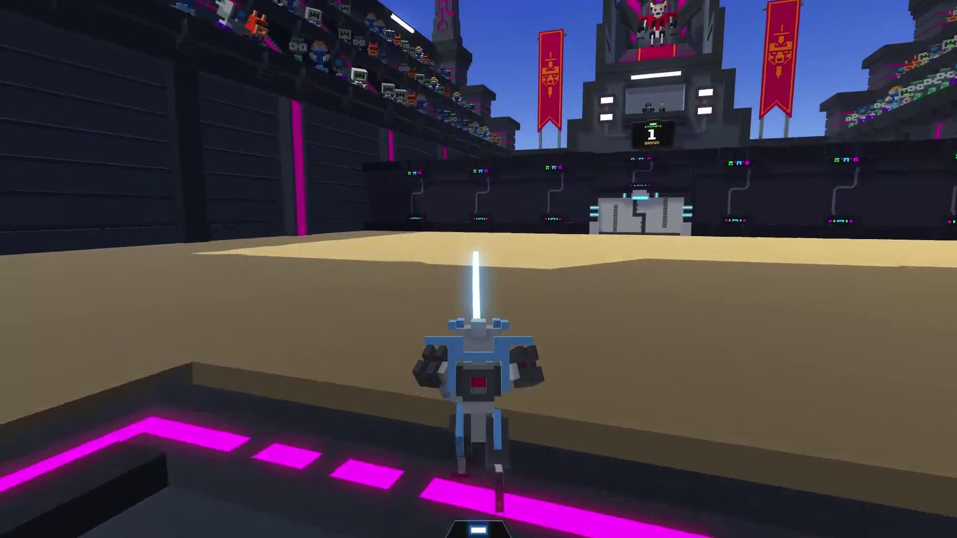
Playtest the level by running across the arena floor toward the dividing wall.
{"action": "key", "text": "w"}
{"action": "key", "text": "shift"}
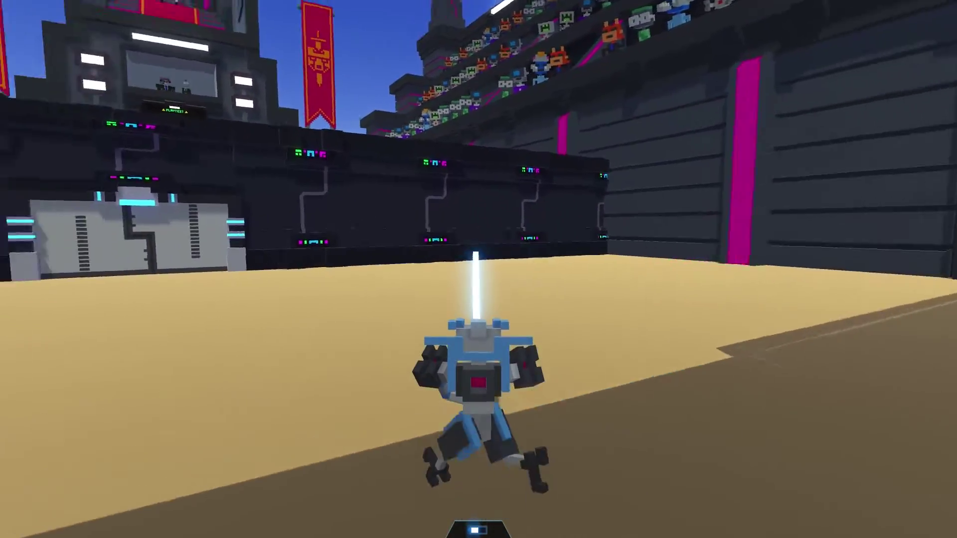
{"action": "key", "text": "w"}
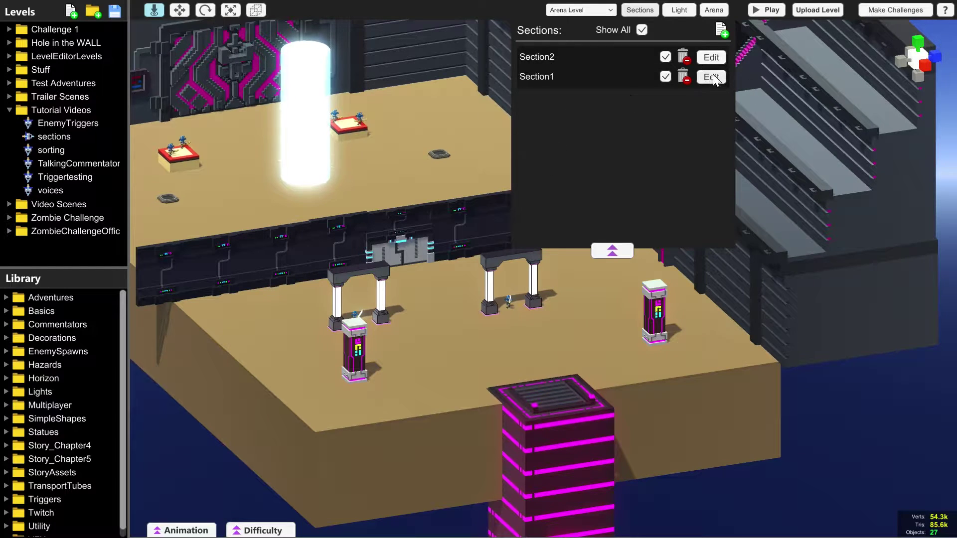
Enable Section1 on level start, playtest the level against both sword enemies, and return to the editor.
{"action": "left_click", "coordinate": [710, 78]}
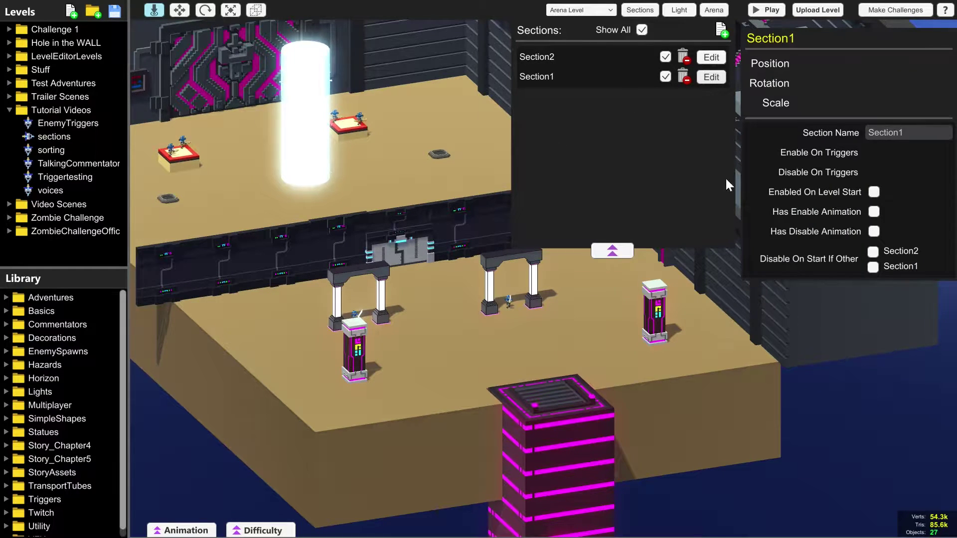
{"action": "left_click", "coordinate": [875, 192]}
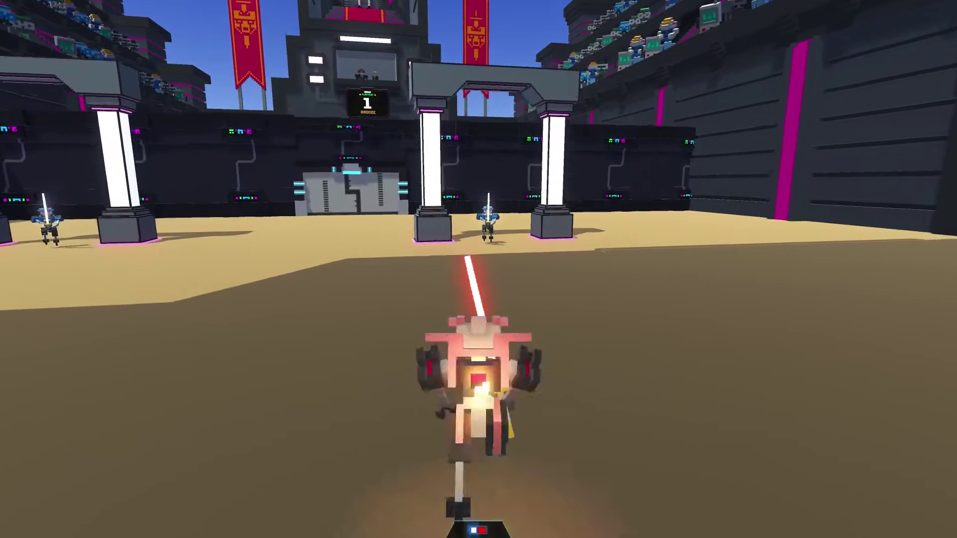
{"action": "key", "text": "shift"}
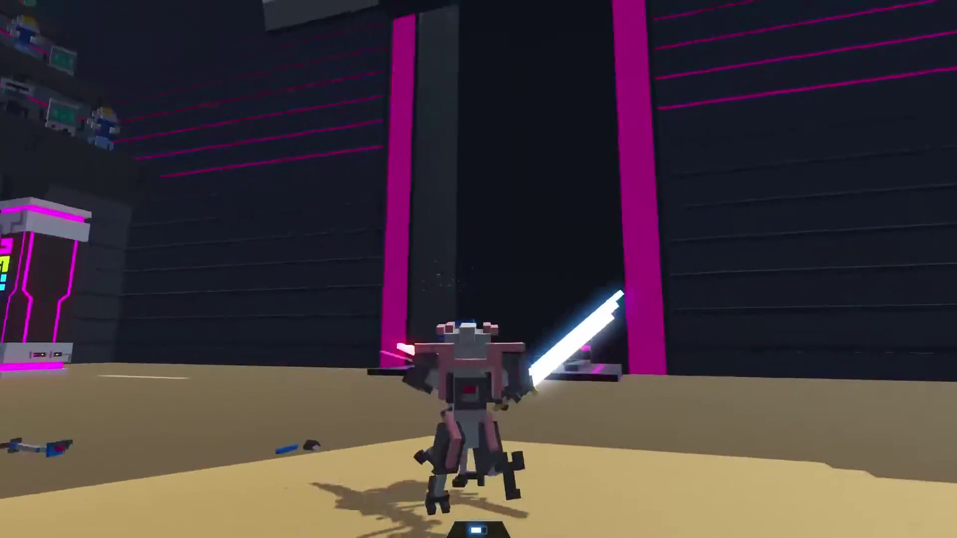
{"action": "left_click", "coordinate": [478, 269]}
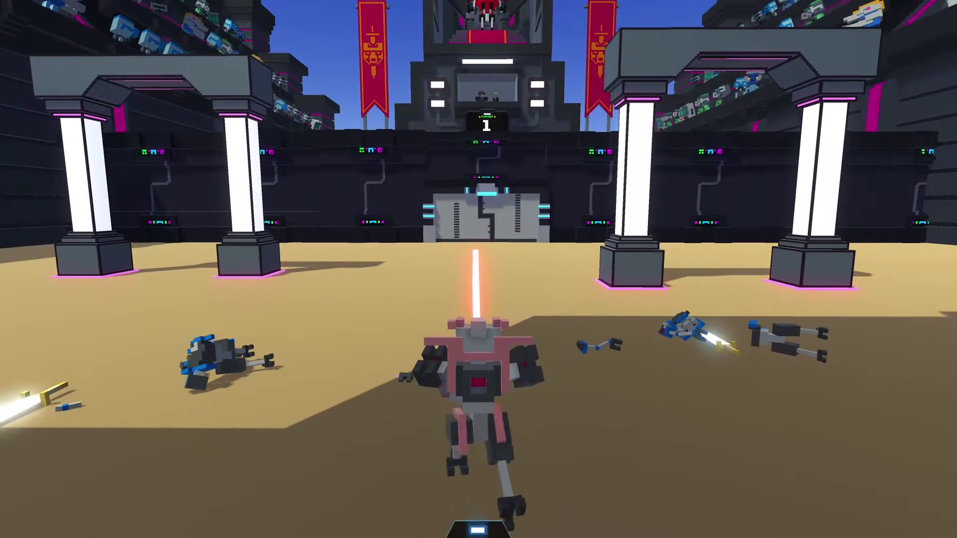
{"action": "key", "text": "Escape"}
{"action": "left_click", "coordinate": [496, 371]}
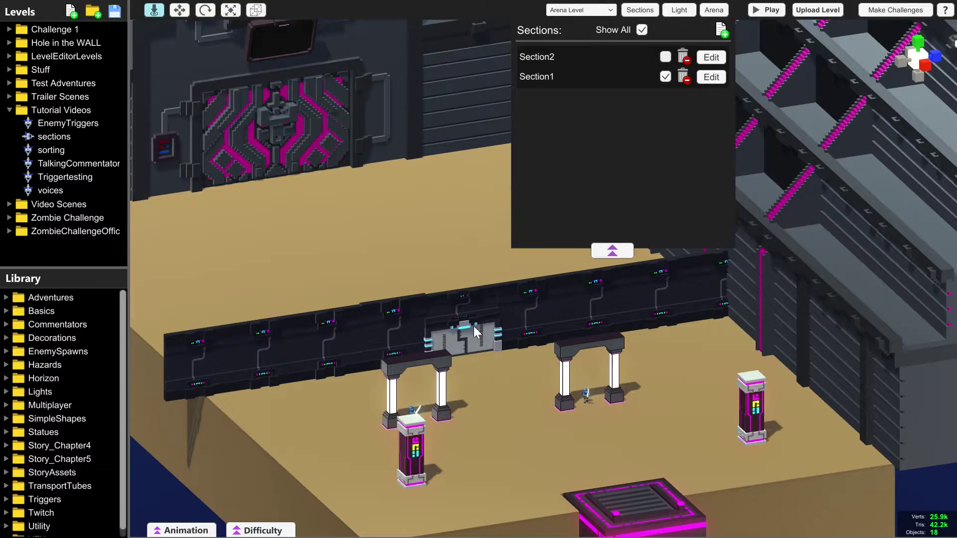
Delete the sliding door from the opening in the dividing wall.
{"action": "key", "text": "d"}
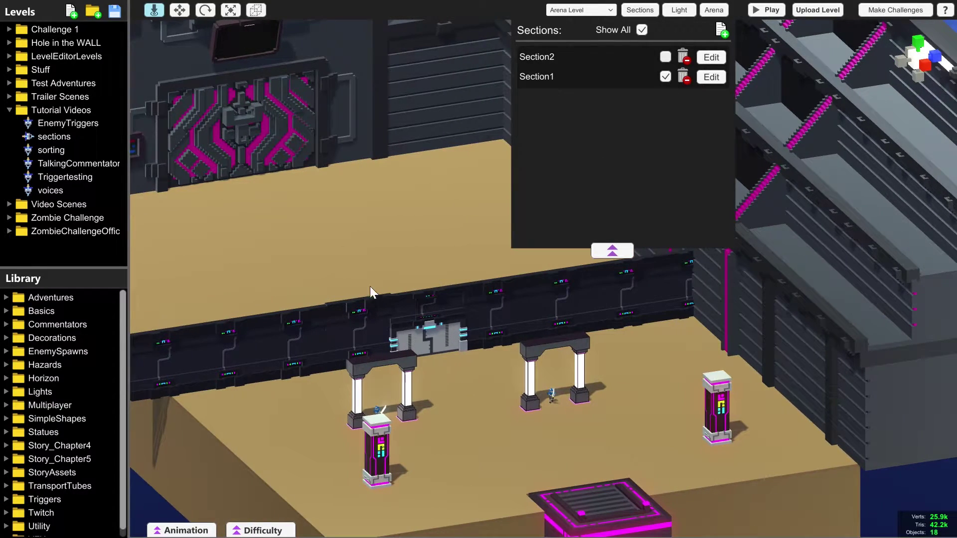
{"action": "middle_click_drag", "start_coordinate": [442, 342], "coordinate": [495, 343]}
{"action": "left_click", "coordinate": [455, 339]}
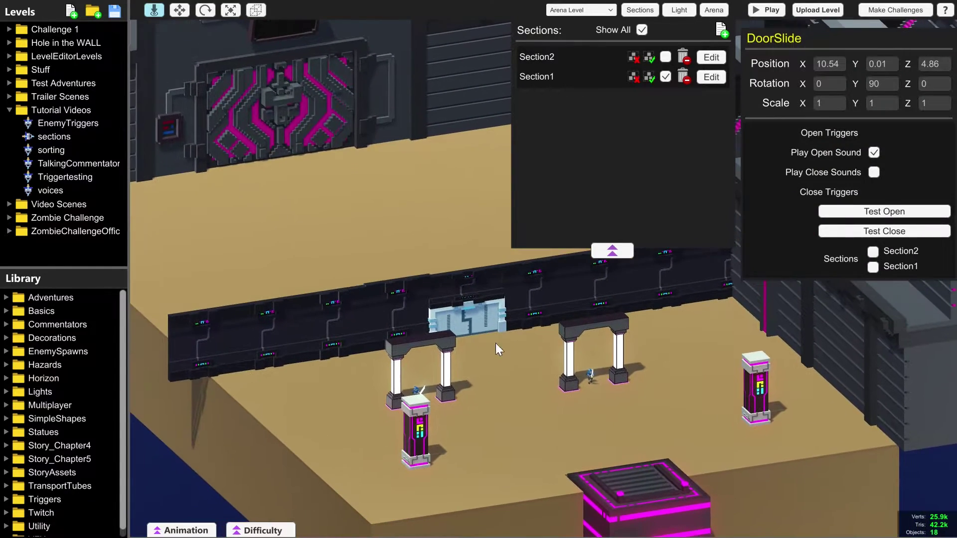
{"action": "key", "text": "Delete"}
{"action": "left_click", "coordinate": [526, 290]}
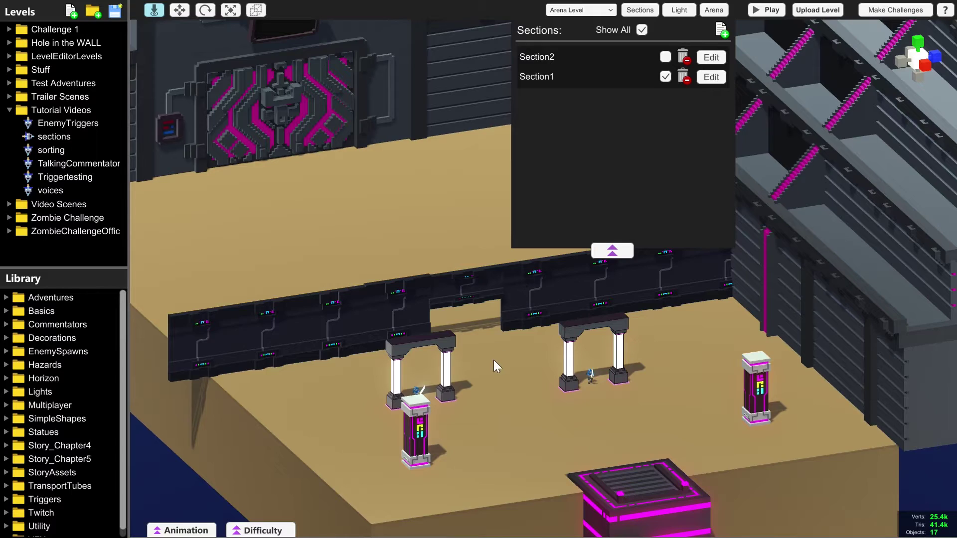
Place an AITriggerArea from the library's Triggers folder in the open doorway of the dividing wall.
{"action": "middle_click_drag", "start_coordinate": [374, 189], "coordinate": [419, 237]}
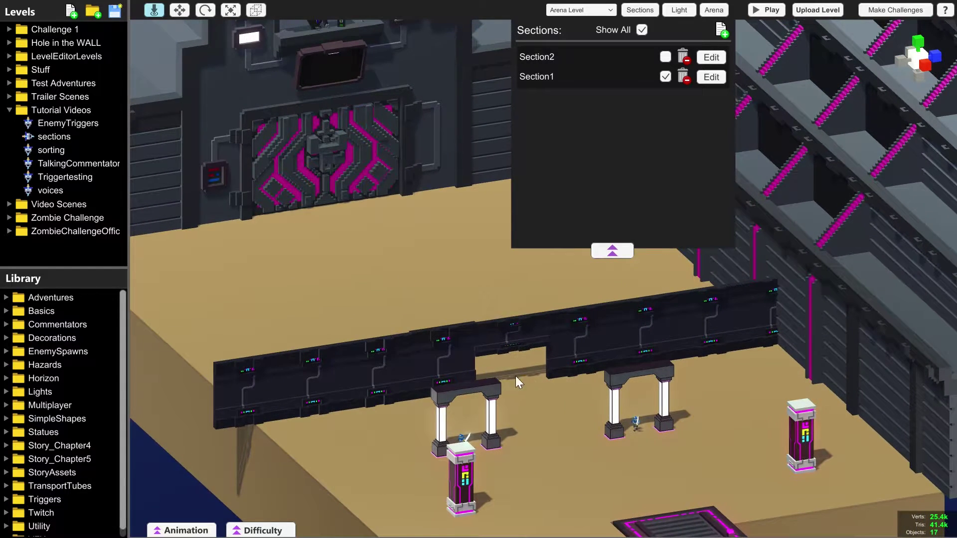
{"action": "middle_click_drag", "start_coordinate": [510, 374], "coordinate": [468, 346]}
{"action": "middle_click_drag", "start_coordinate": [550, 266], "coordinate": [523, 243]}
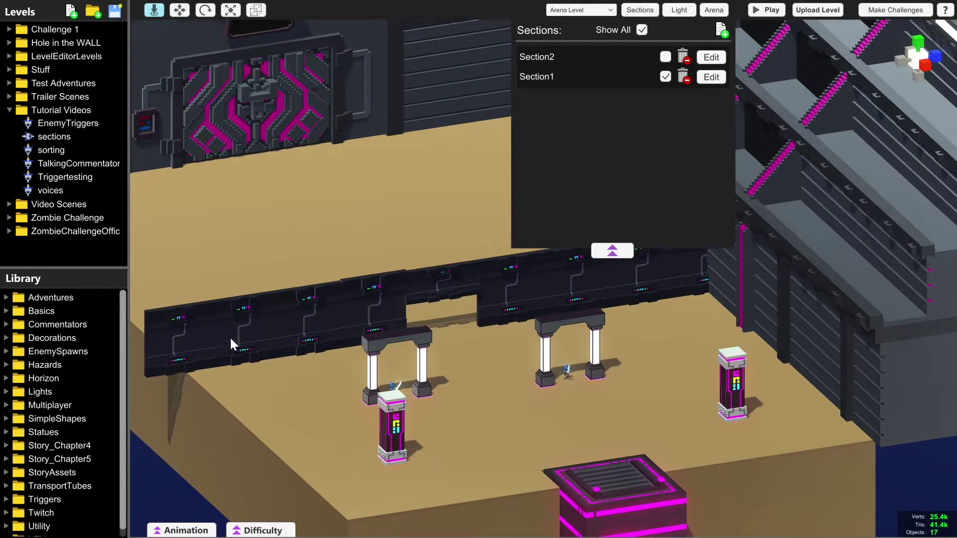
{"action": "left_click", "coordinate": [48, 500]}
{"action": "scroll", "coordinate": [57, 384], "scroll_direction": "down", "scroll_amount": 3}
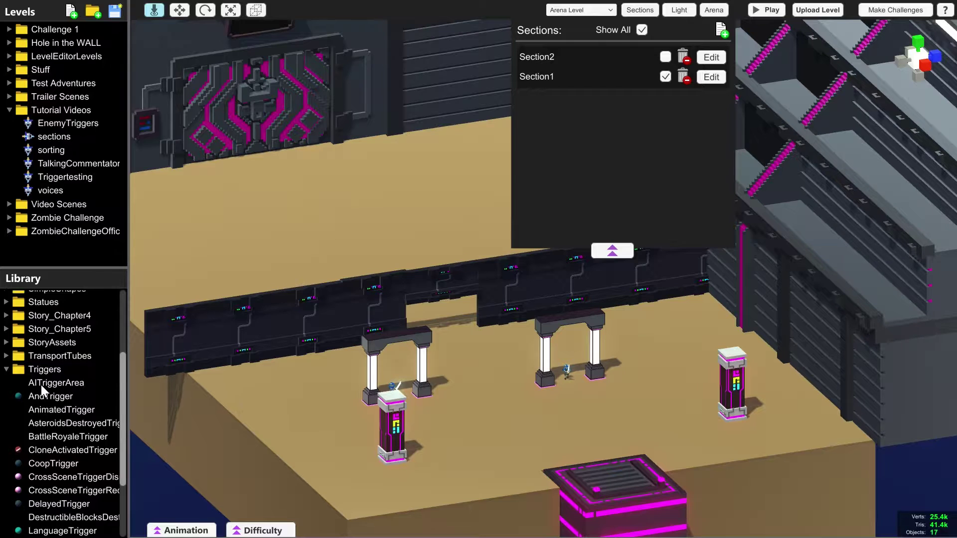
{"action": "left_click_drag", "start_coordinate": [41, 384], "coordinate": [452, 318]}
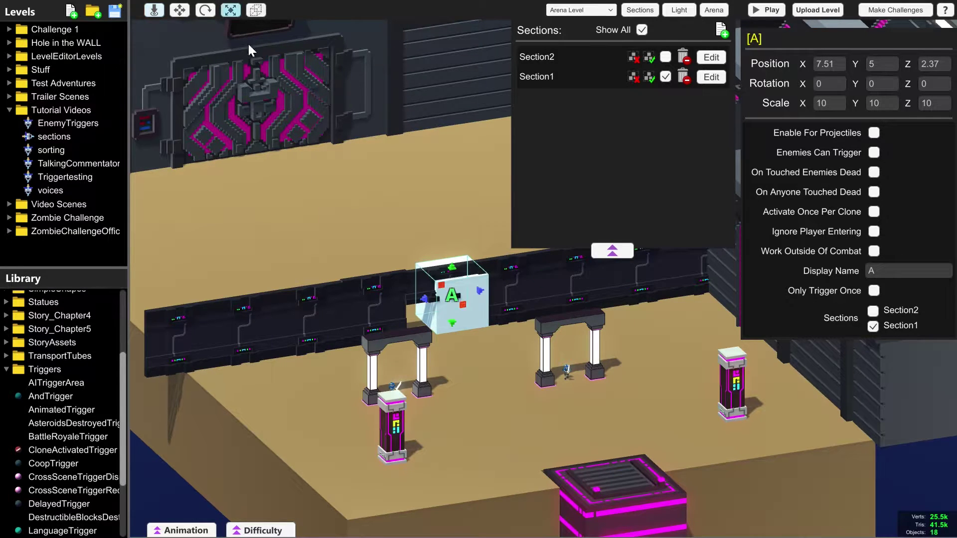
Resize trigger area A to fit the doorway, with a scale of about X 2.11, Y 7.06 and Z 15.92, and deselect it.
{"action": "scroll", "coordinate": [451, 347], "scroll_direction": "up", "scroll_amount": 6}
{"action": "key", "text": "a"}
{"action": "left_click_drag", "start_coordinate": [302, 330], "coordinate": [247, 362]}
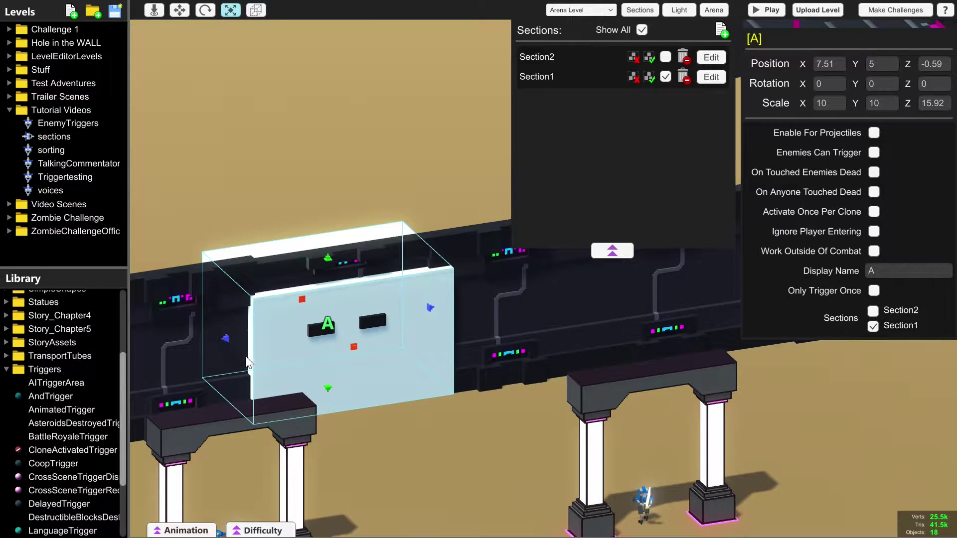
{"action": "left_click_drag", "start_coordinate": [325, 260], "coordinate": [331, 302]}
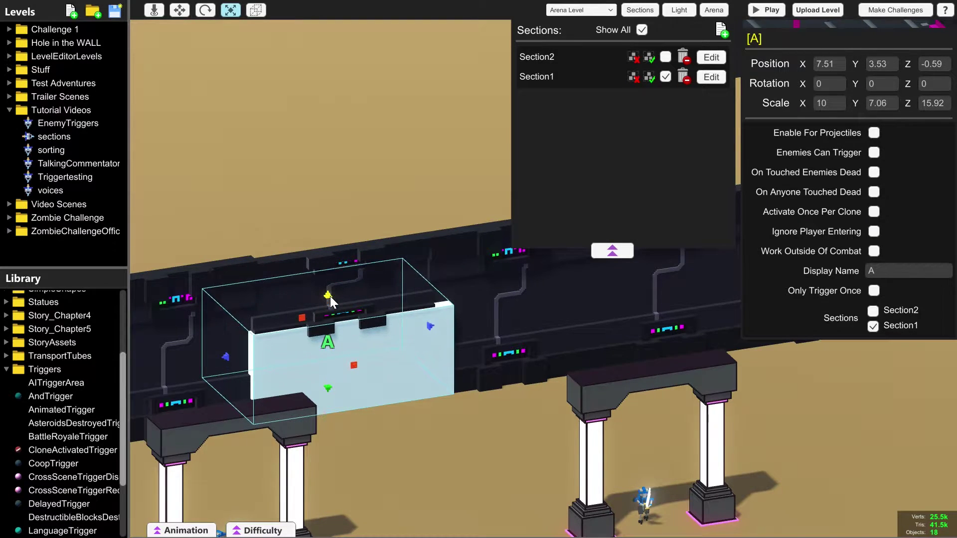
{"action": "right_click_drag", "start_coordinate": [294, 384], "coordinate": [277, 407]}
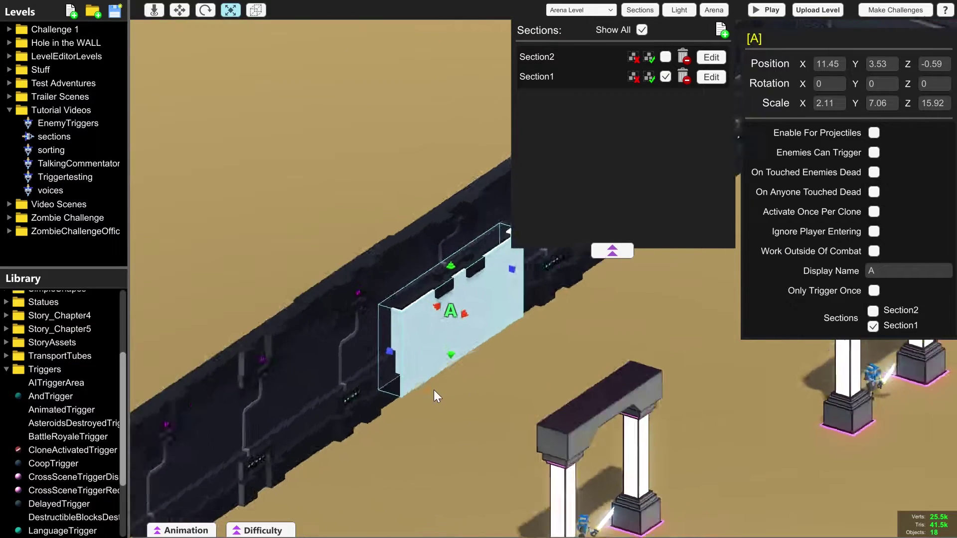
{"action": "right_click_drag", "start_coordinate": [433, 389], "coordinate": [449, 359]}
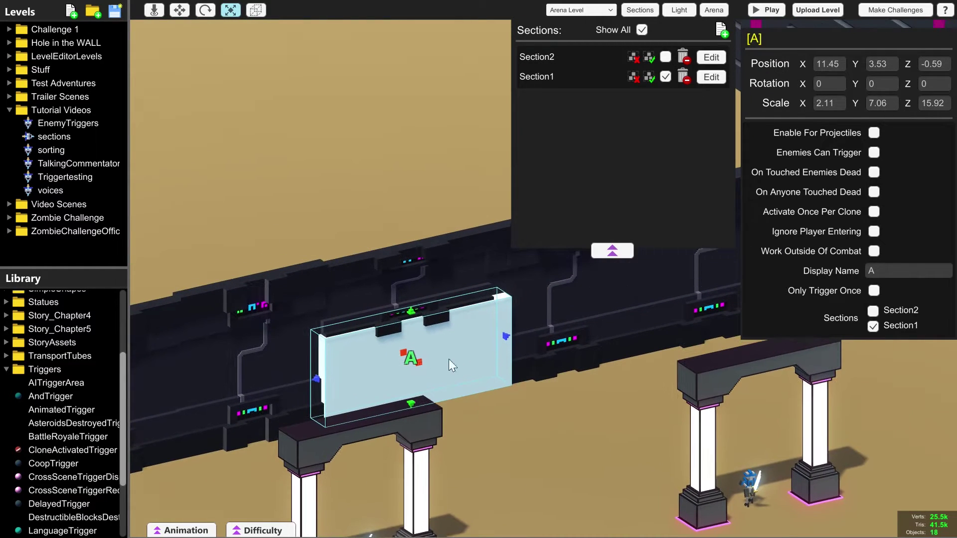
{"action": "left_click", "coordinate": [518, 428]}
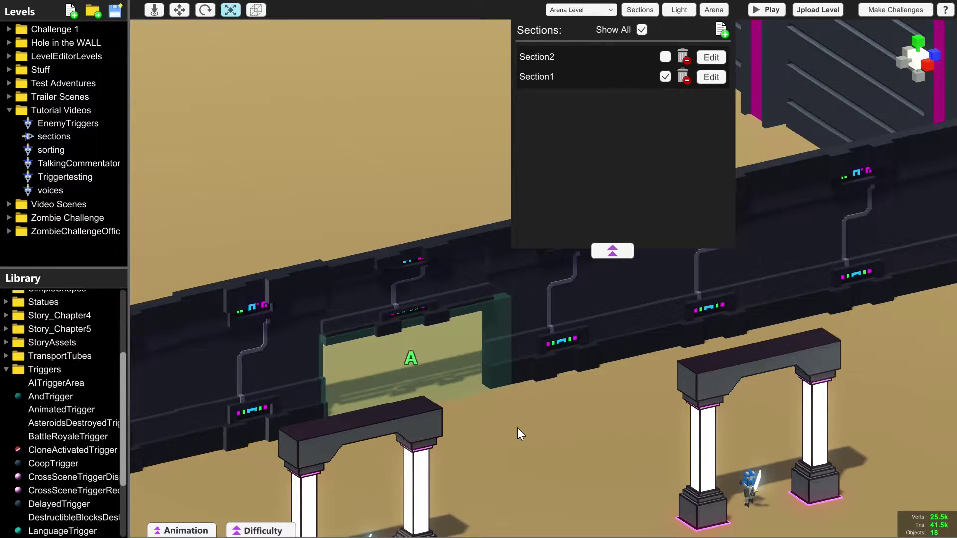
Deselect trigger area A and open the settings of Section2 for editing.
{"action": "left_click", "coordinate": [392, 373]}
{"action": "left_click", "coordinate": [484, 420]}
{"action": "scroll", "coordinate": [490, 417], "scroll_direction": "down", "scroll_amount": 2}
{"action": "scroll", "coordinate": [490, 417], "scroll_direction": "down", "scroll_amount": 2}
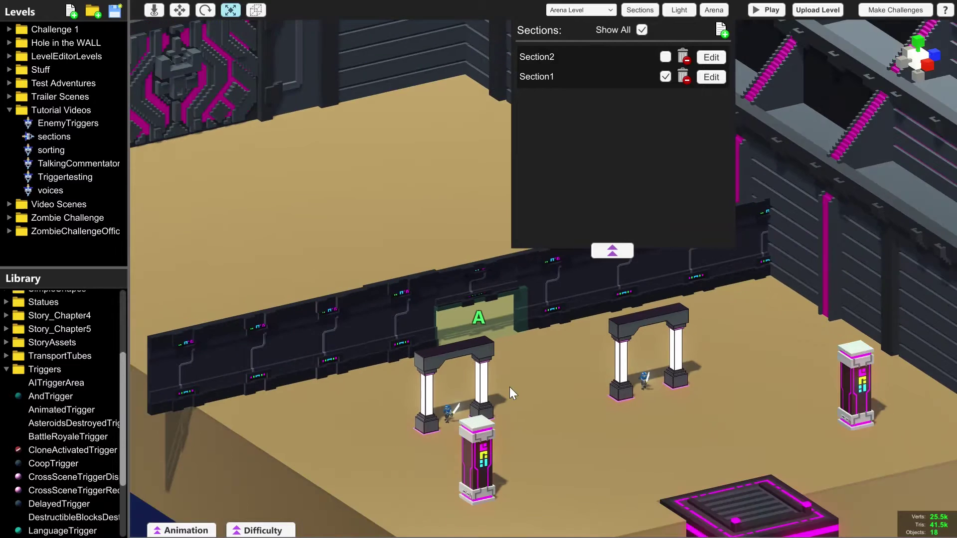
{"action": "key", "text": "w"}
{"action": "key", "text": "a"}
{"action": "key", "text": "w"}
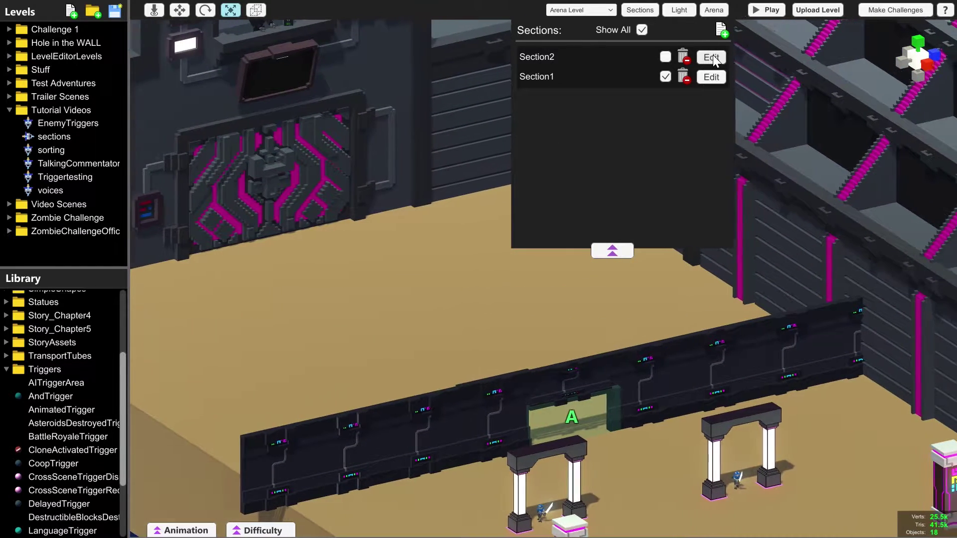
{"action": "left_click", "coordinate": [712, 57]}
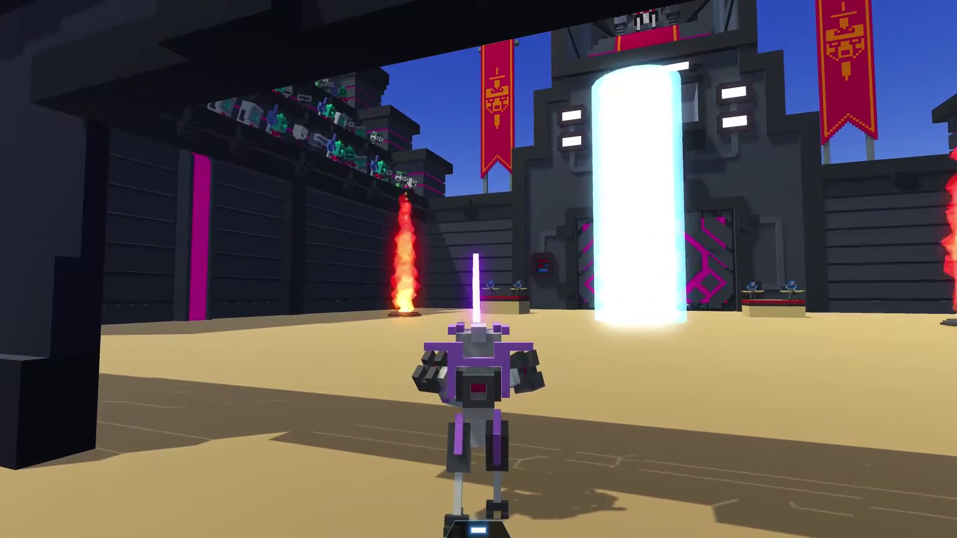
Playtest the level by running through the doorway and defeating the two enemies on a red platform in Section2.
{"action": "key", "text": "w"}
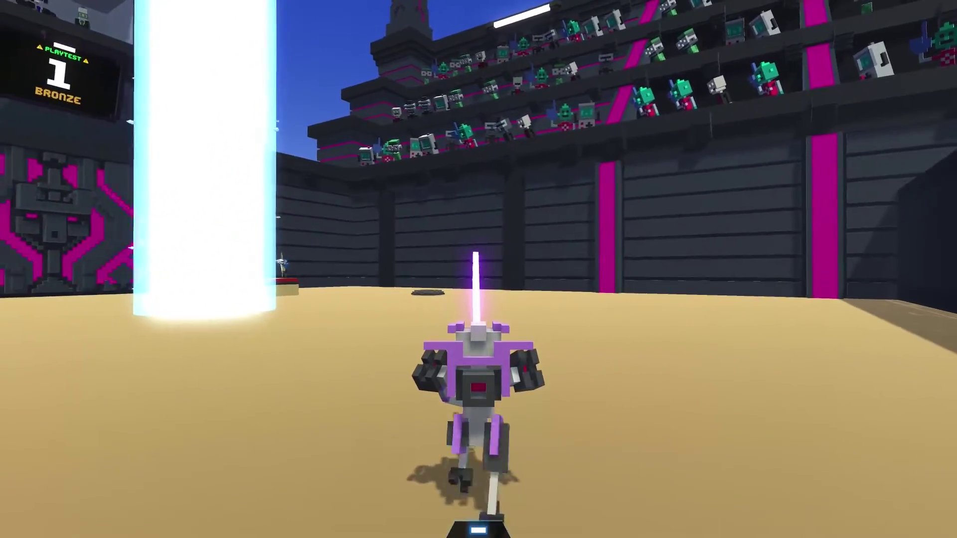
{"action": "key", "text": "shift"}
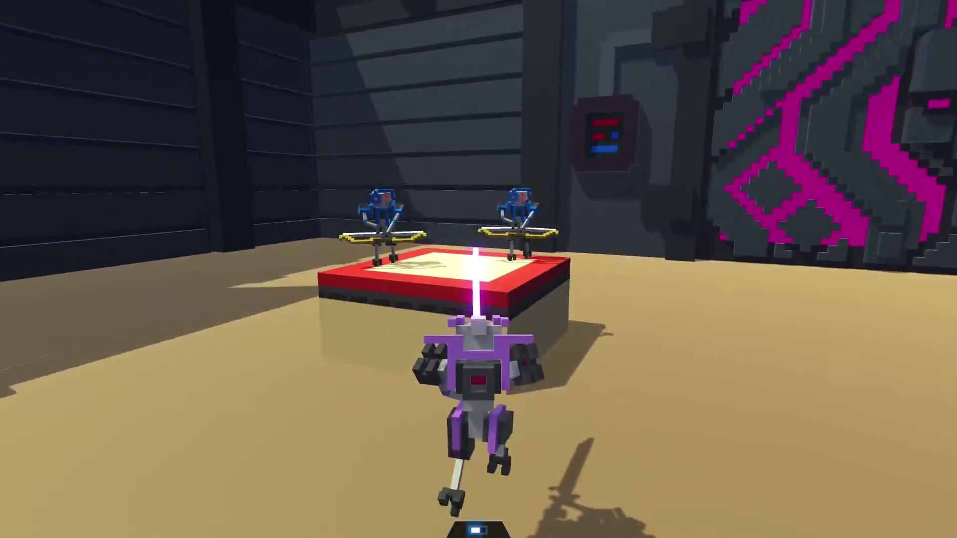
{"action": "key", "text": "space"}
{"action": "left_click", "coordinate": [479, 269]}
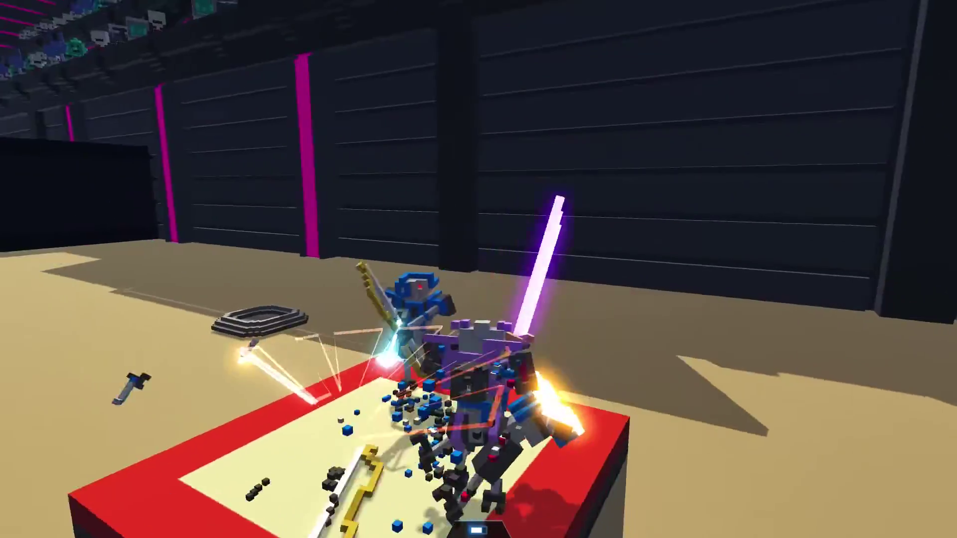
{"action": "left_click", "coordinate": [478, 269]}
{"action": "key", "text": "w"}
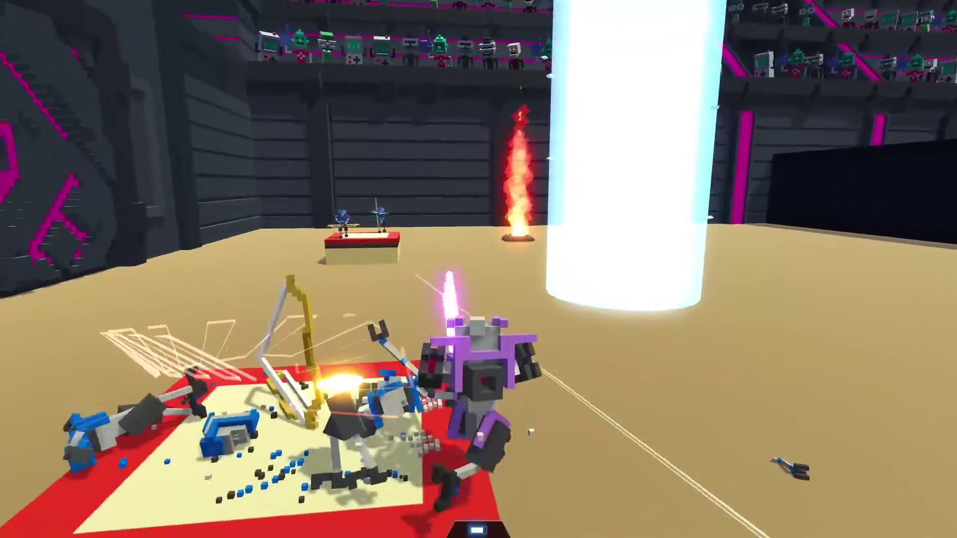
{"action": "key", "text": "w"}
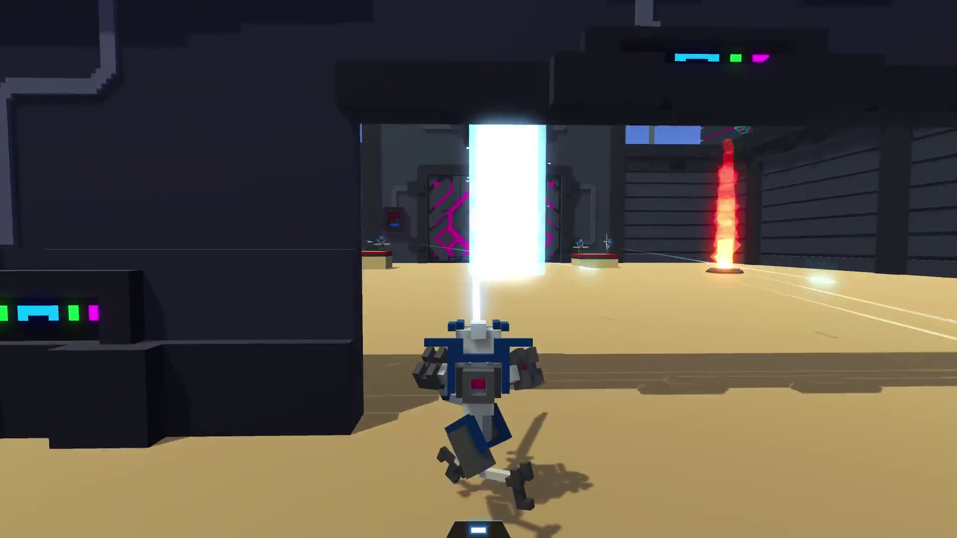
Playtest moving around the doorway to check how the sections respond when the player crosses the dividing wall.
{"action": "key", "text": "d"}
{"action": "key", "text": "w"}
{"action": "key", "text": "s"}
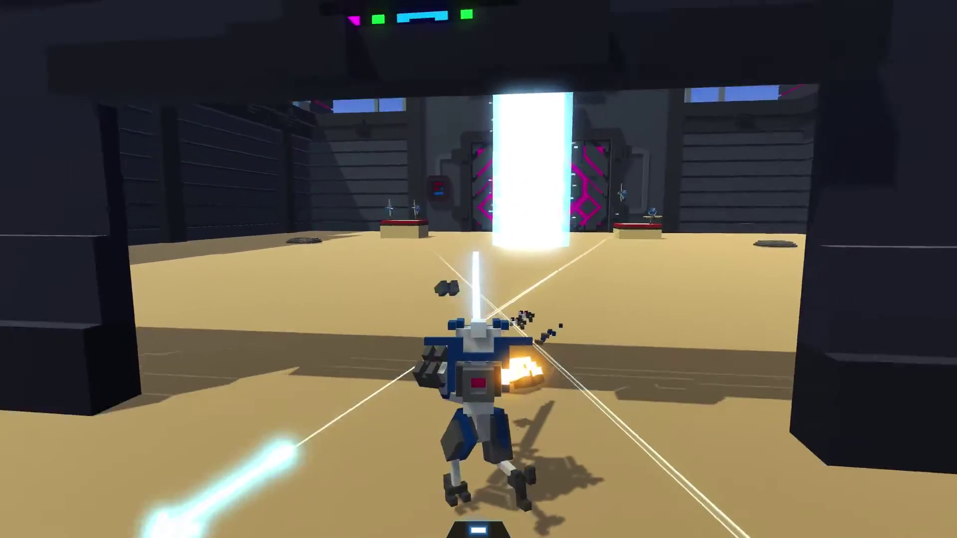
{"action": "key", "text": "d"}
{"action": "key", "text": "w"}
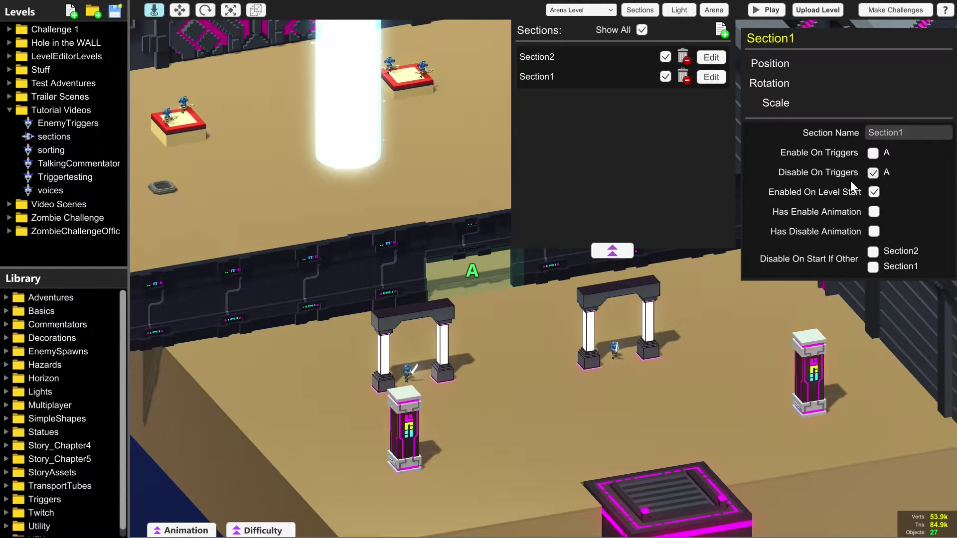
Examine the arena layout on both sides of the dividing wall and around trigger area A.
{"action": "middle_click_drag", "start_coordinate": [423, 367], "coordinate": [207, 376]}
{"action": "middle_click_drag", "start_coordinate": [448, 190], "coordinate": [761, 207]}
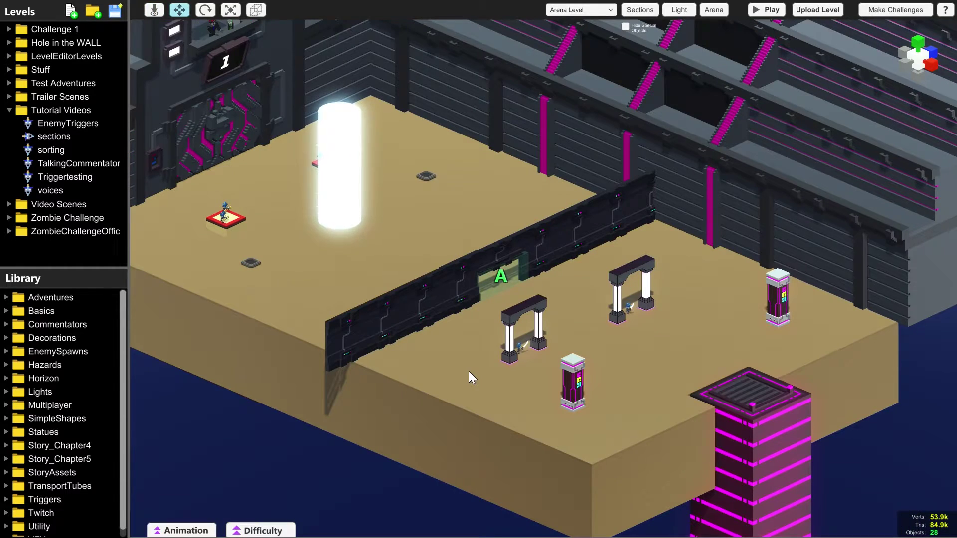
{"action": "scroll", "coordinate": [468, 371], "scroll_direction": "up", "scroll_amount": 2}
{"action": "middle_click_drag", "start_coordinate": [448, 370], "coordinate": [471, 372]}
{"action": "right_click_drag", "start_coordinate": [470, 372], "coordinate": [572, 375]}
{"action": "key", "text": "a"}
{"action": "key", "text": "d"}
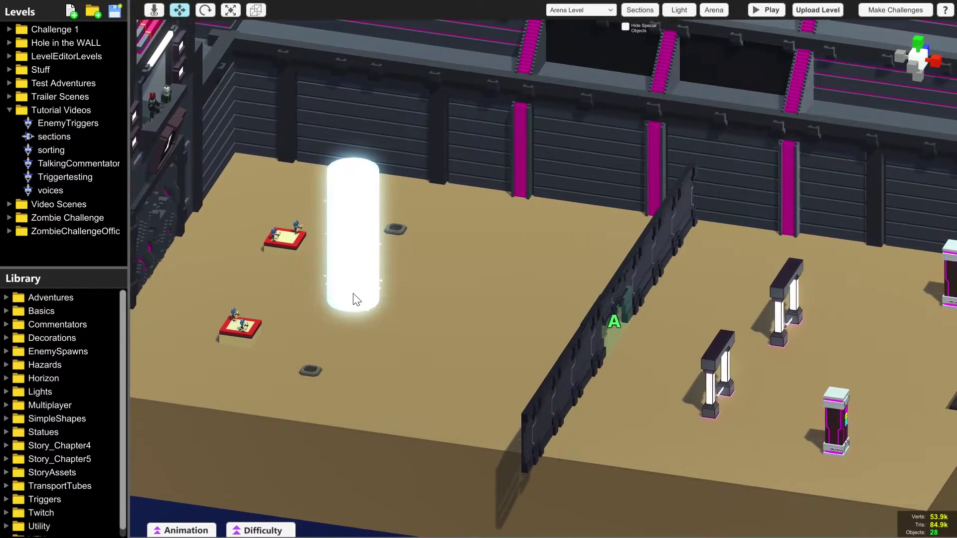
{"action": "key", "text": "s"}
{"action": "right_click_drag", "start_coordinate": [667, 375], "coordinate": [419, 351]}
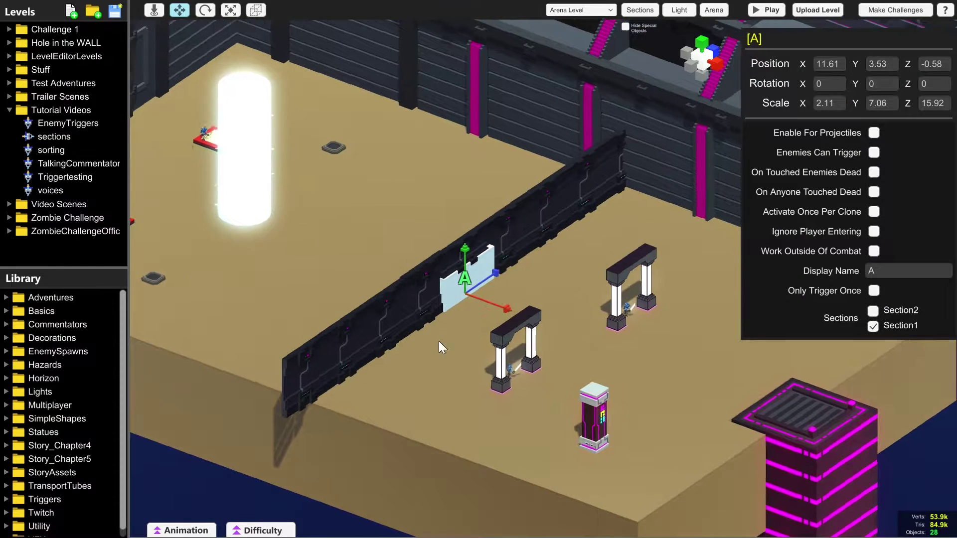
Move trigger area A along X to about 7.67, onto the Section2 side of the doorway.
{"action": "right_click_drag", "start_coordinate": [439, 341], "coordinate": [471, 346]}
{"action": "scroll", "coordinate": [473, 347], "scroll_direction": "up", "scroll_amount": 4}
{"action": "middle_click_drag", "start_coordinate": [496, 375], "coordinate": [547, 380]}
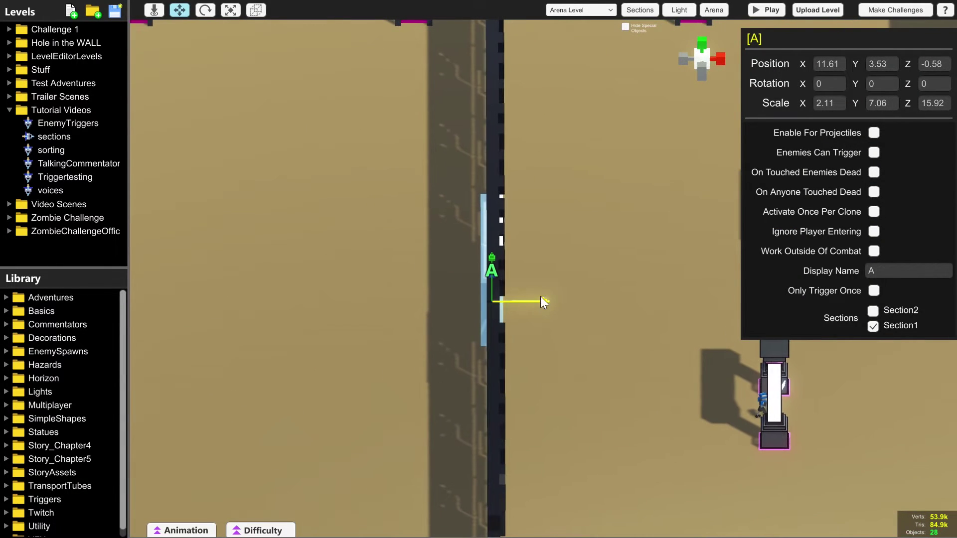
{"action": "left_click_drag", "start_coordinate": [543, 304], "coordinate": [500, 302]}
{"action": "middle_click_drag", "start_coordinate": [575, 346], "coordinate": [540, 318]}
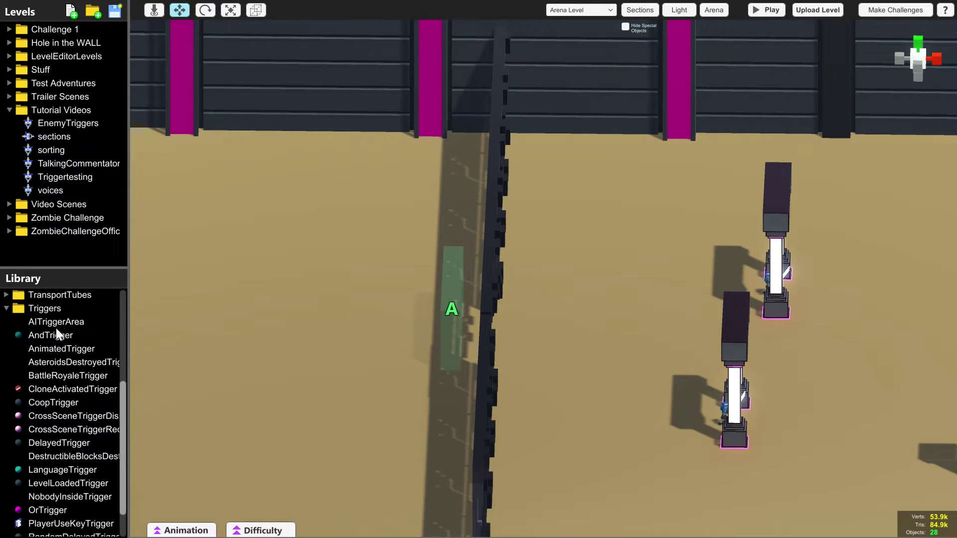
{"action": "left_click_drag", "start_coordinate": [48, 322], "coordinate": [303, 328]}
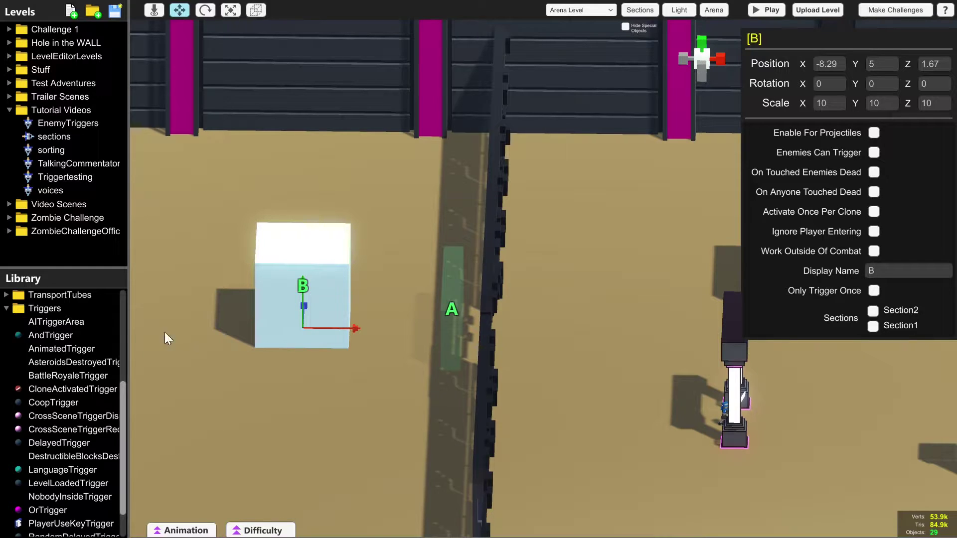
{"action": "key", "text": "Delete"}
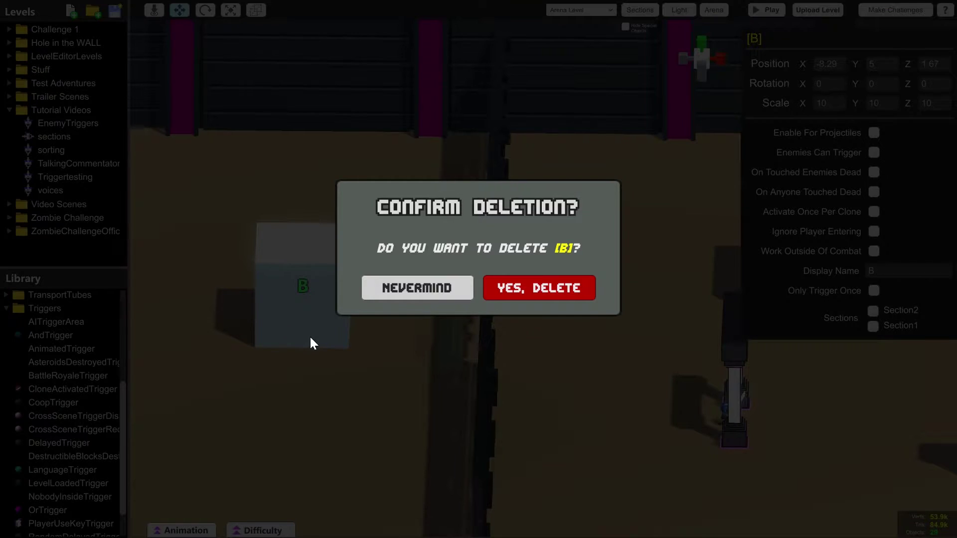
{"action": "left_click", "coordinate": [510, 294]}
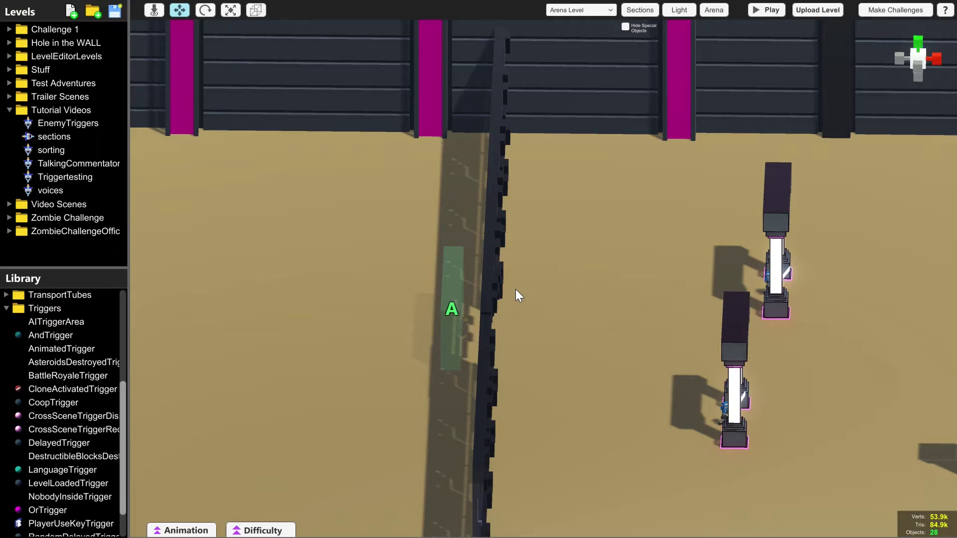
Duplicate trigger area A and move copy B along X to about 15.83, on the Section1 side of the doorway.
{"action": "left_click", "coordinate": [447, 294]}
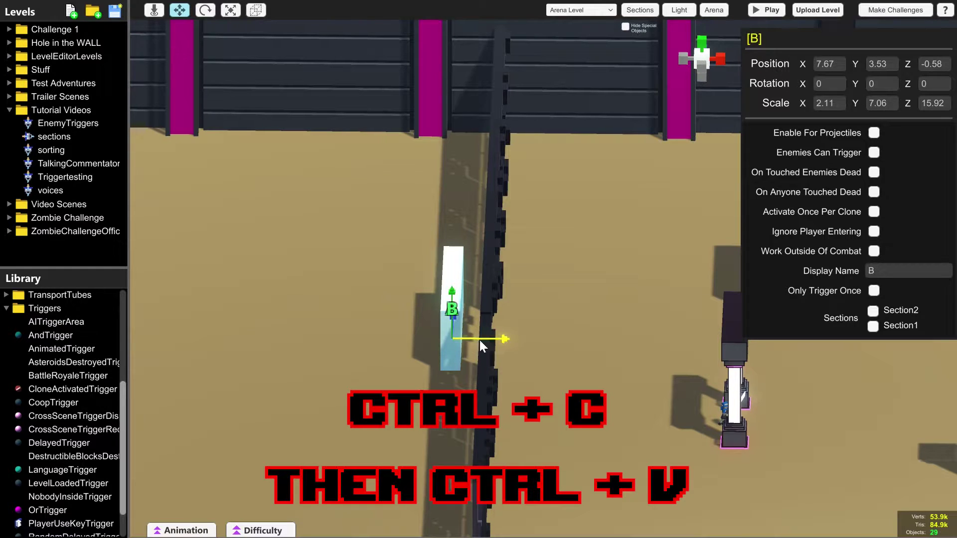
{"action": "left_click_drag", "start_coordinate": [481, 338], "coordinate": [571, 341]}
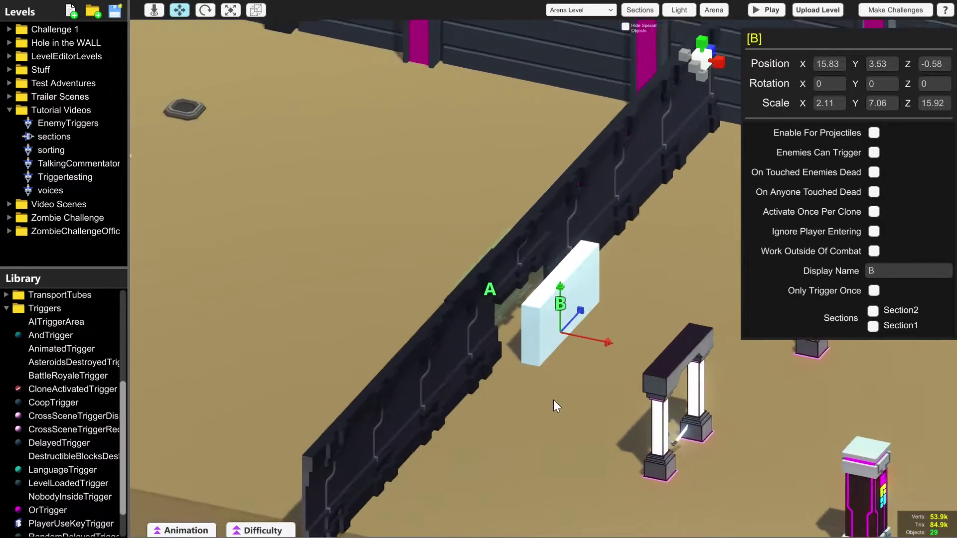
{"action": "middle_click_drag", "start_coordinate": [553, 400], "coordinate": [412, 392]}
{"action": "middle_click_drag", "start_coordinate": [539, 379], "coordinate": [460, 377]}
Check the section assignment of the red enemy platforms and assign trigger area B to Section2.
{"action": "right_click_drag", "start_coordinate": [398, 354], "coordinate": [439, 299]}
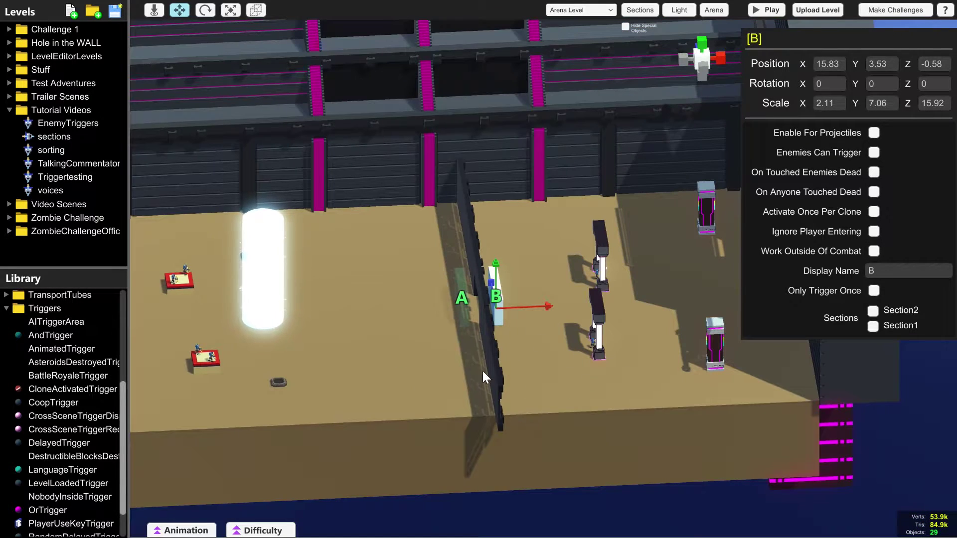
{"action": "right_click_drag", "start_coordinate": [511, 363], "coordinate": [566, 298]}
{"action": "key", "text": "a"}
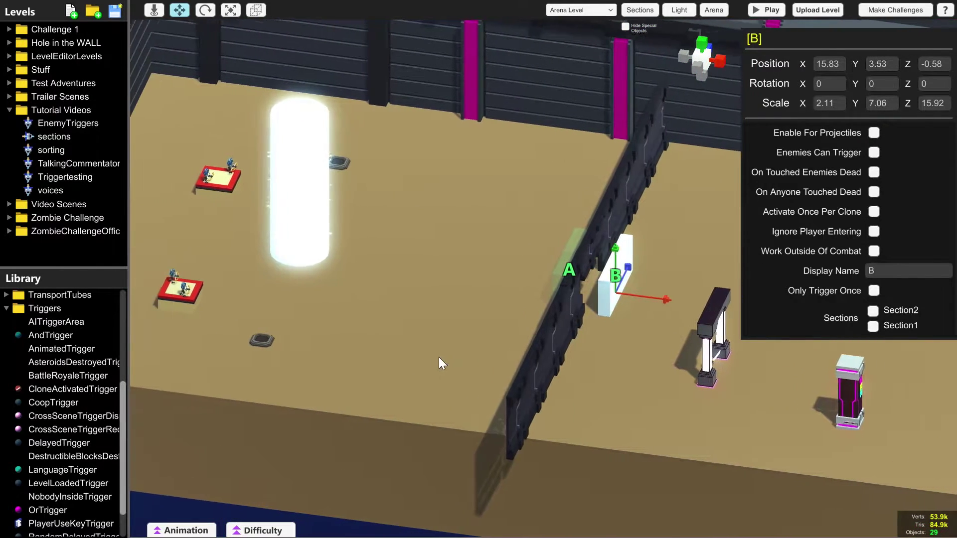
{"action": "key", "text": "w"}
{"action": "left_click", "coordinate": [378, 263]}
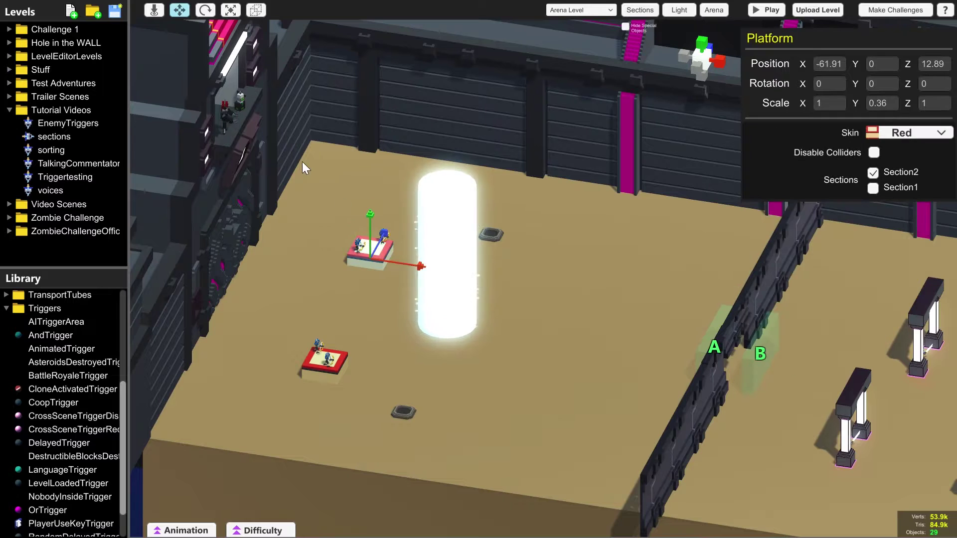
{"action": "left_click", "coordinate": [407, 288]}
{"action": "left_click", "coordinate": [376, 248]}
{"action": "left_click", "coordinate": [326, 357]}
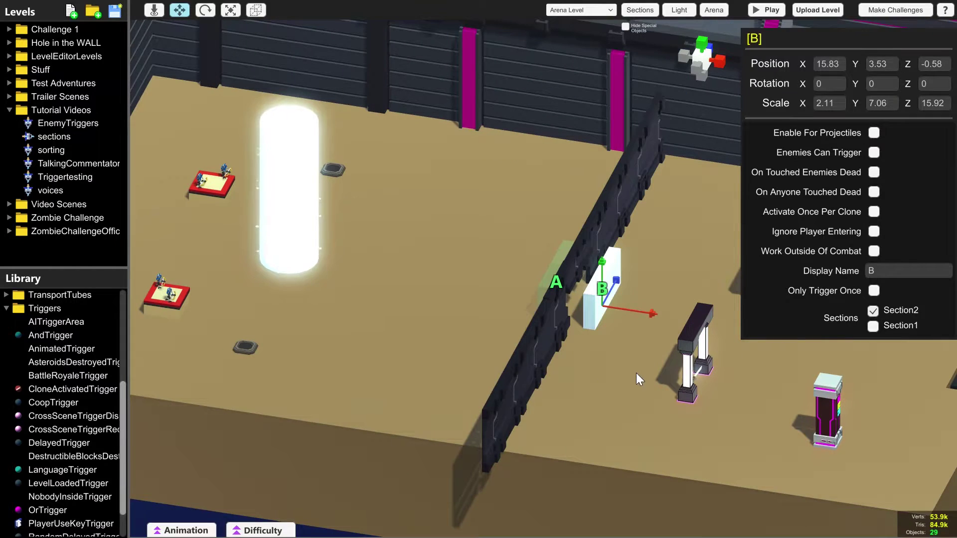
{"action": "left_click", "coordinate": [636, 373]}
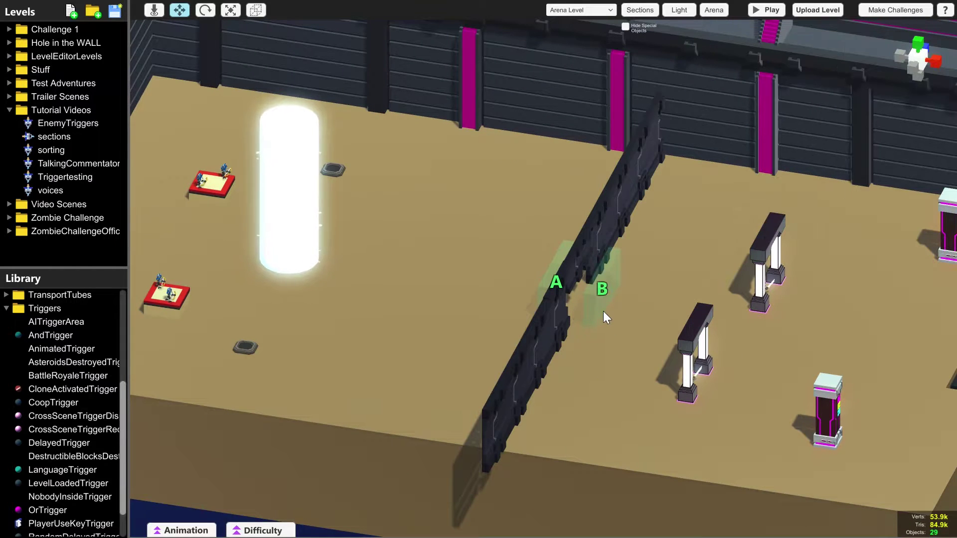
Open the settings of Section1 and set it to be enabled by trigger B.
{"action": "left_click", "coordinate": [603, 306]}
{"action": "left_click", "coordinate": [603, 363]}
{"action": "key", "text": "Right"}
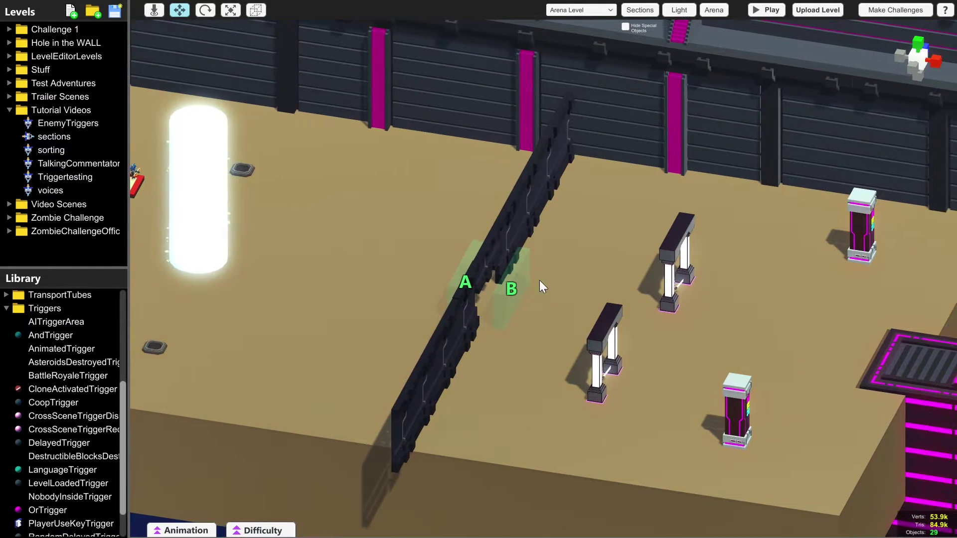
{"action": "key", "text": "a"}
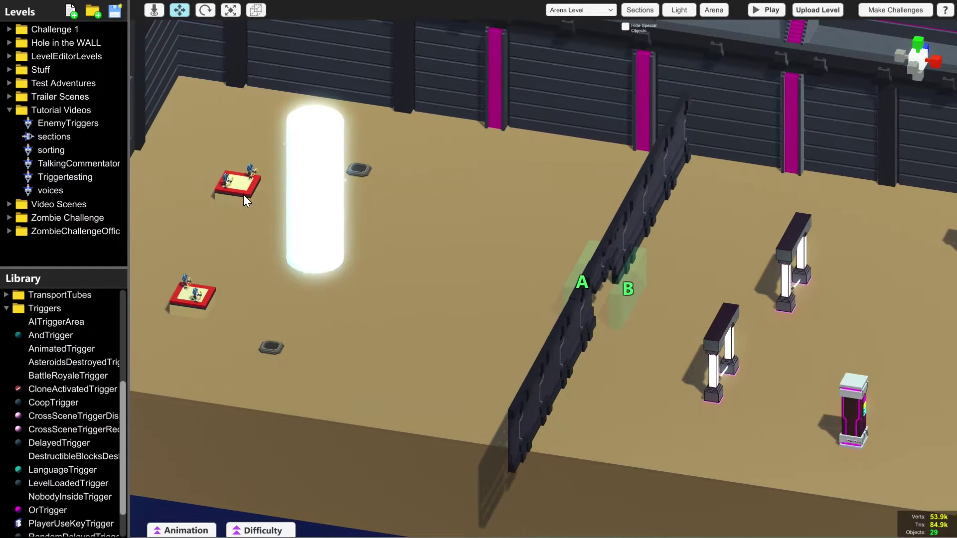
{"action": "left_click", "coordinate": [242, 194]}
{"action": "key", "text": "a"}
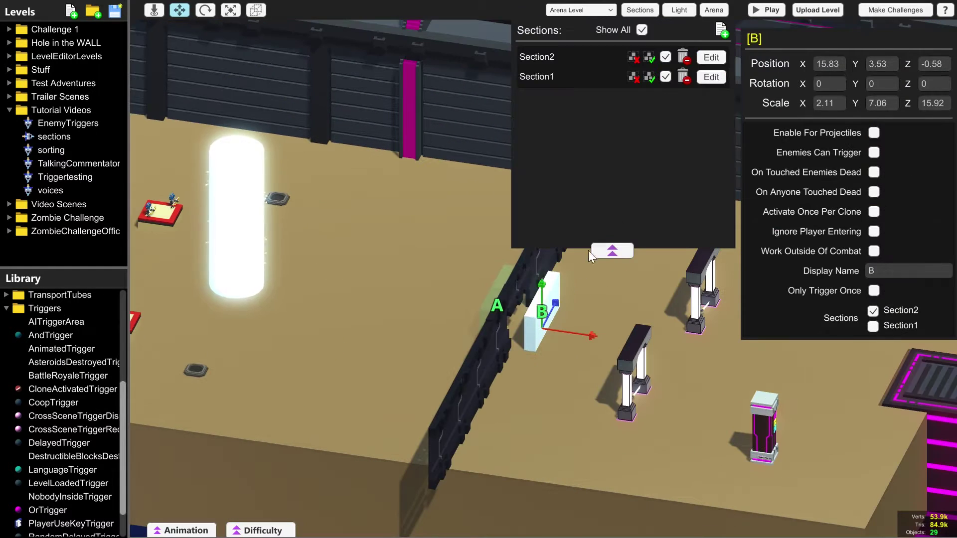
{"action": "left_click", "coordinate": [716, 77]}
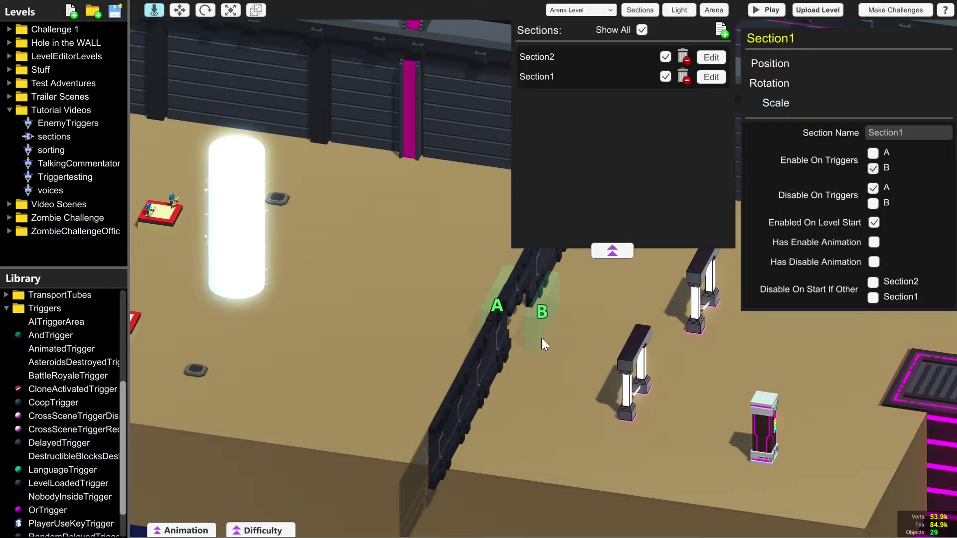
Set Section2 to be disabled by trigger B, keeping trigger A as its enabling trigger.
{"action": "key", "text": "a"}
{"action": "key", "text": "d"}
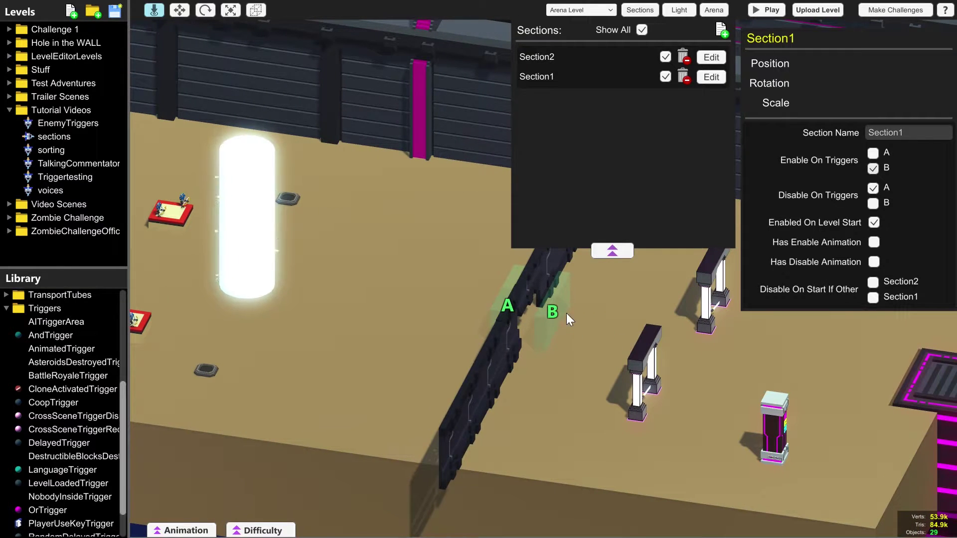
{"action": "key", "text": "d"}
{"action": "key", "text": "s"}
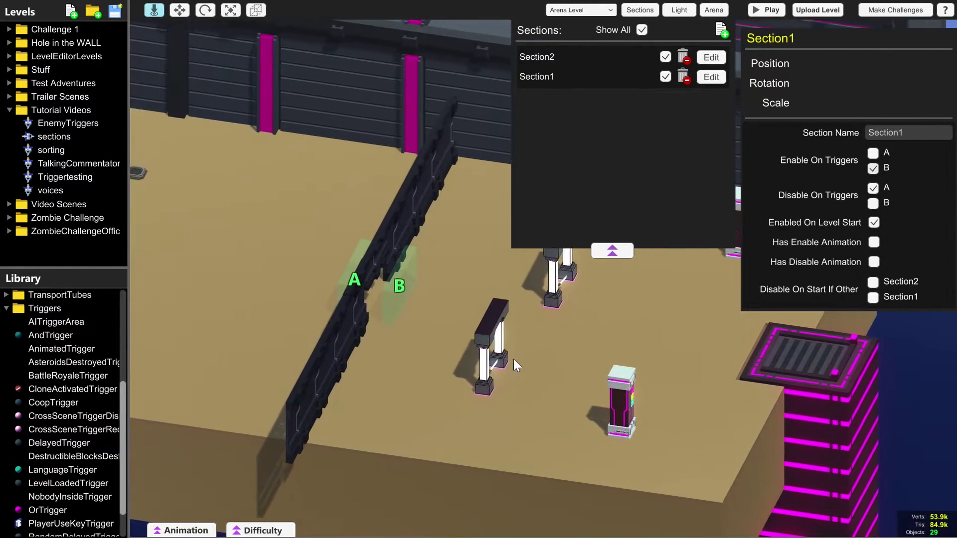
{"action": "key", "text": "w"}
{"action": "key", "text": "a"}
{"action": "key", "text": "a"}
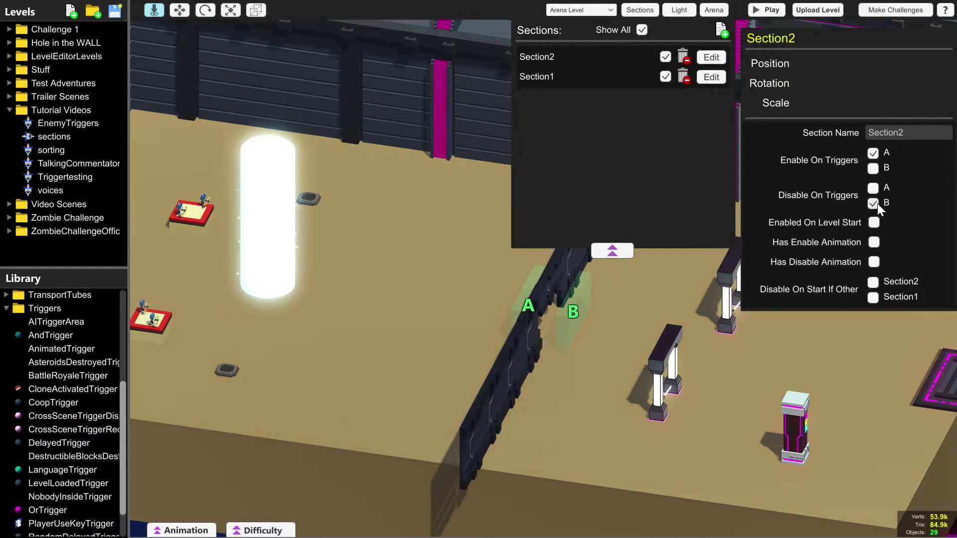
Shift trigger area A along X slightly away from the dividing wall on the Section2 side.
{"action": "key", "text": "a"}
{"action": "key", "text": "w"}
{"action": "key", "text": "d"}
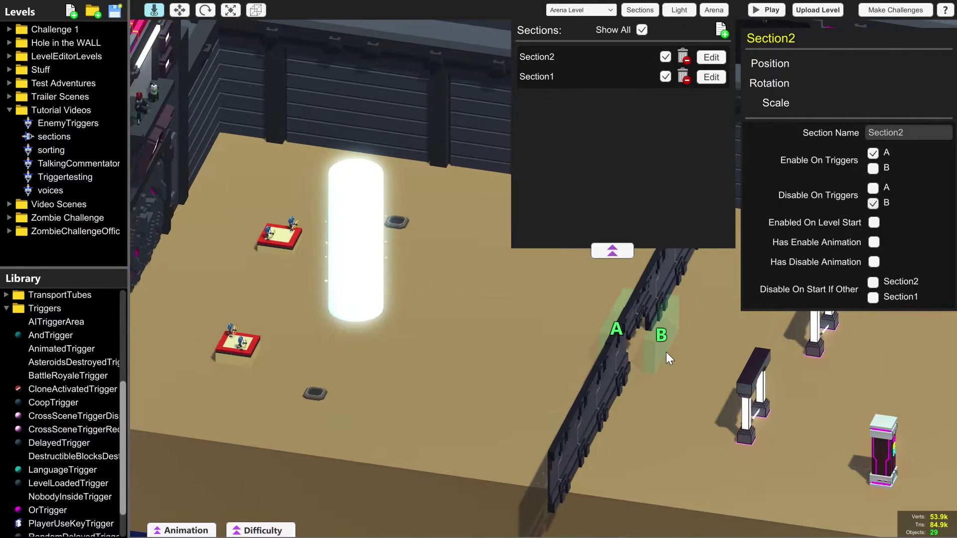
{"action": "key", "text": "a"}
{"action": "scroll", "coordinate": [299, 279], "scroll_direction": "up", "scroll_amount": 3}
{"action": "left_click", "coordinate": [404, 236]}
{"action": "left_click", "coordinate": [560, 414]}
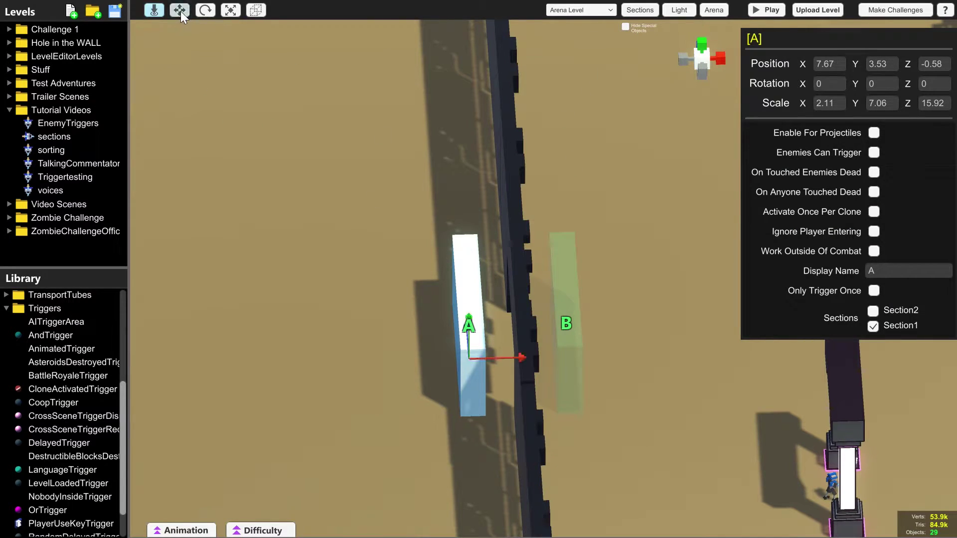
{"action": "mouse_move", "coordinate": [522, 357]}
{"action": "left_mouse_down"}
{"action": "mouse_move", "coordinate": [580, 357]}
{"action": "mouse_move", "coordinate": [510, 367]}
{"action": "left_mouse_up"}
Move trigger area B along X to about 16.68 and trigger area A to about 7.06, widening the gap around the doorway.
{"action": "left_click", "coordinate": [564, 301]}
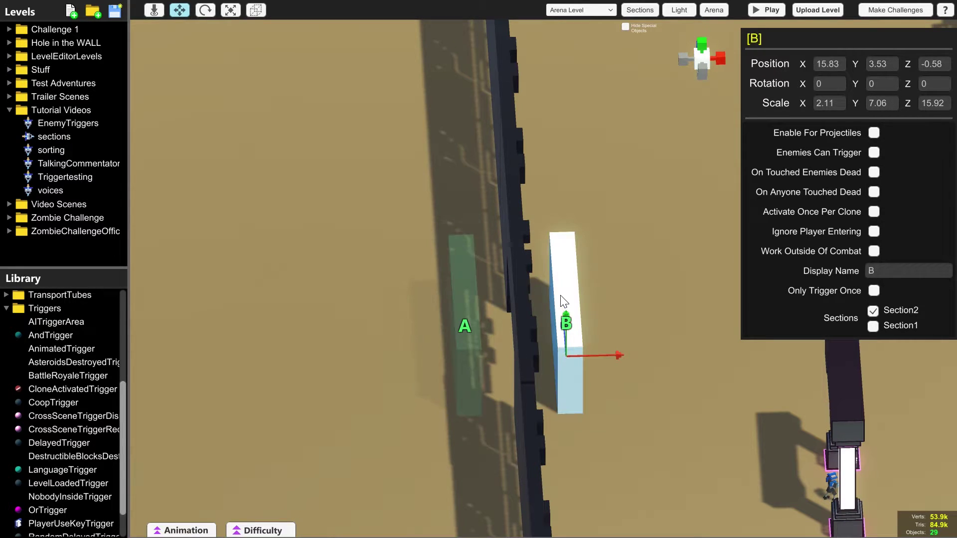
{"action": "left_click_drag", "start_coordinate": [612, 355], "coordinate": [617, 358]}
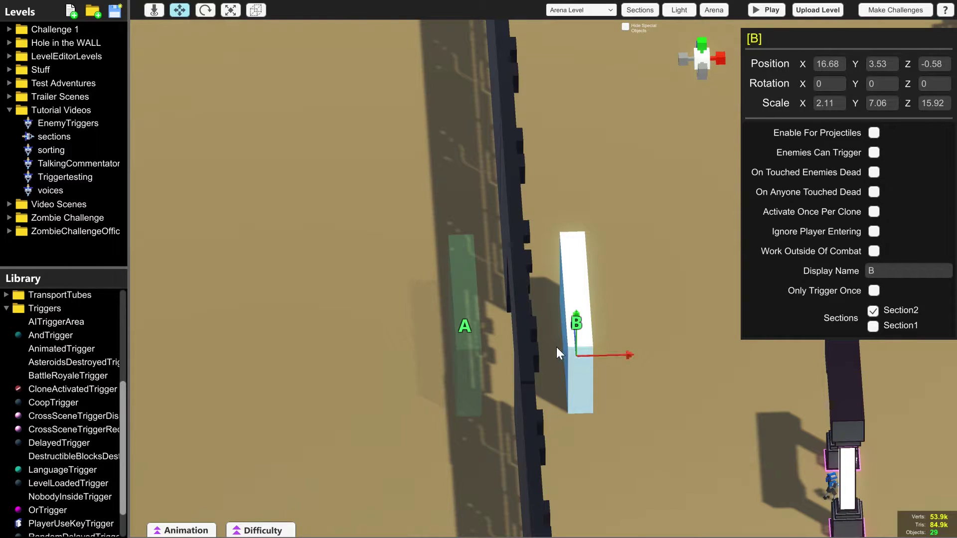
{"action": "left_click", "coordinate": [466, 323]}
{"action": "mouse_move", "coordinate": [486, 356]}
{"action": "left_mouse_down"}
{"action": "mouse_move", "coordinate": [499, 357]}
{"action": "mouse_move", "coordinate": [486, 362]}
{"action": "left_mouse_up"}
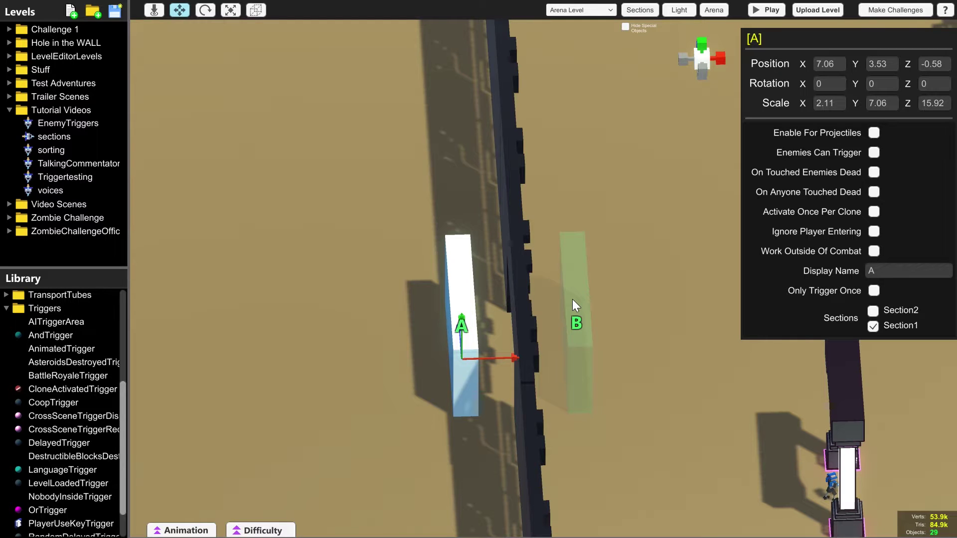
{"action": "left_click", "coordinate": [619, 310]}
Examine the placement of trigger areas A and B on both sides of the doorway from several angles.
{"action": "scroll", "coordinate": [617, 316], "scroll_direction": "down", "scroll_amount": 6}
{"action": "middle_click_drag", "start_coordinate": [617, 316], "coordinate": [490, 305]}
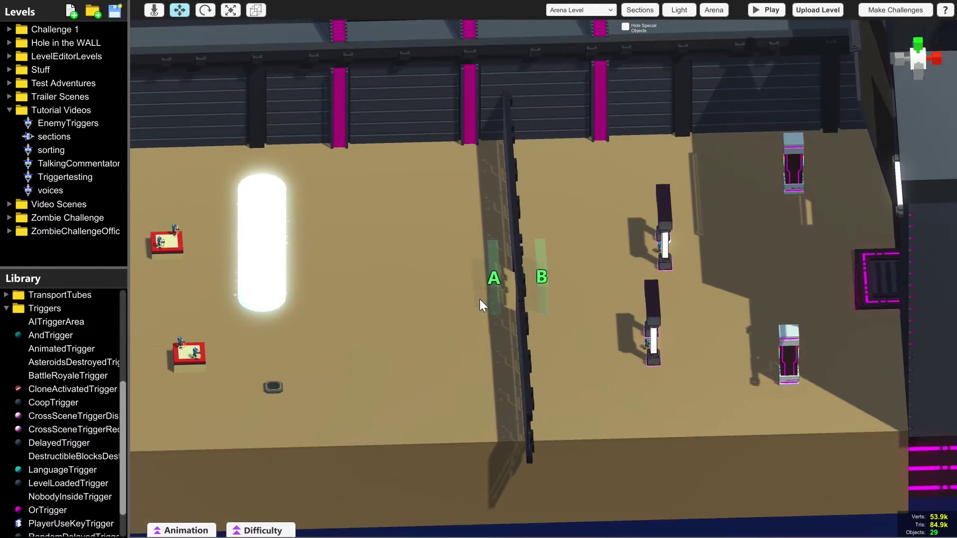
{"action": "scroll", "coordinate": [523, 319], "scroll_direction": "up", "scroll_amount": 5}
{"action": "left_click", "coordinate": [612, 292]}
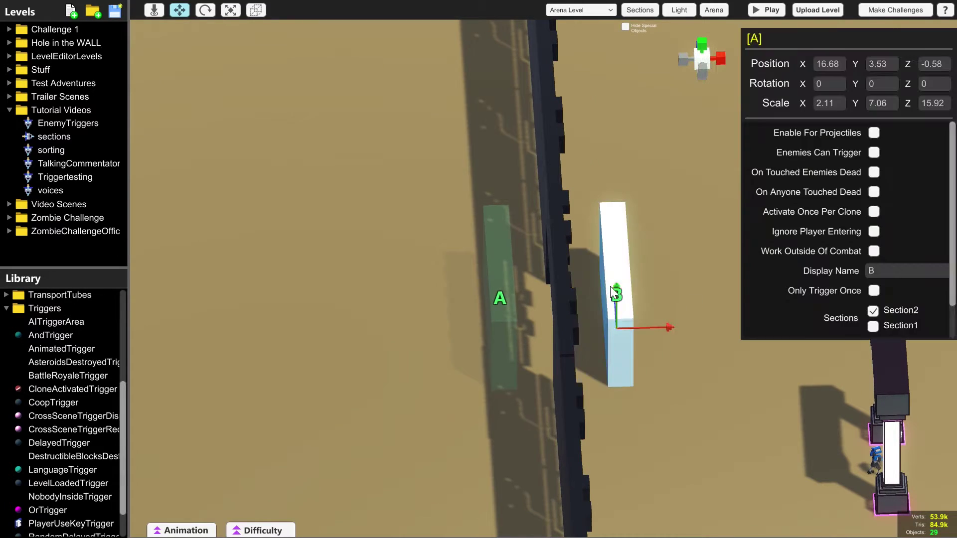
{"action": "left_click", "coordinate": [502, 288]}
{"action": "left_click", "coordinate": [661, 419]}
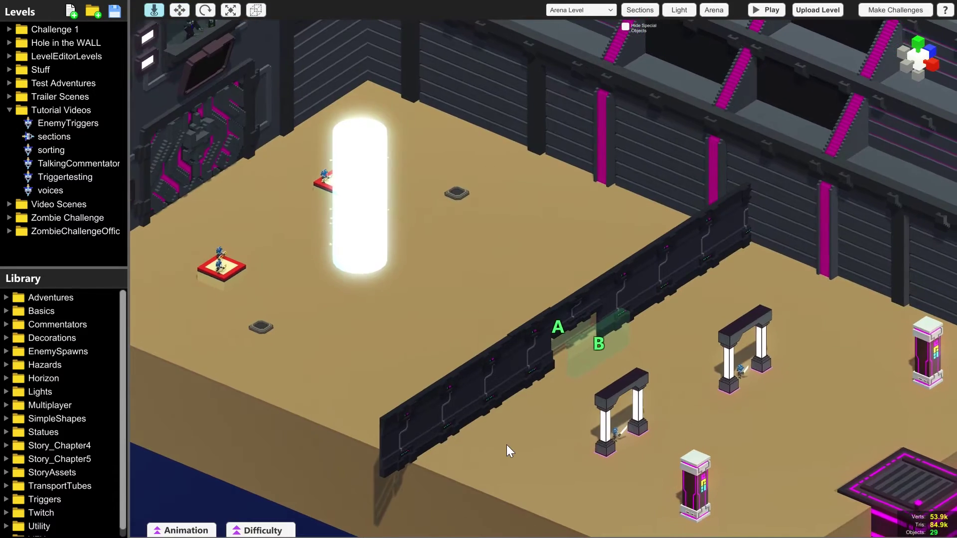
{"action": "right_click_drag", "start_coordinate": [507, 445], "coordinate": [351, 301]}
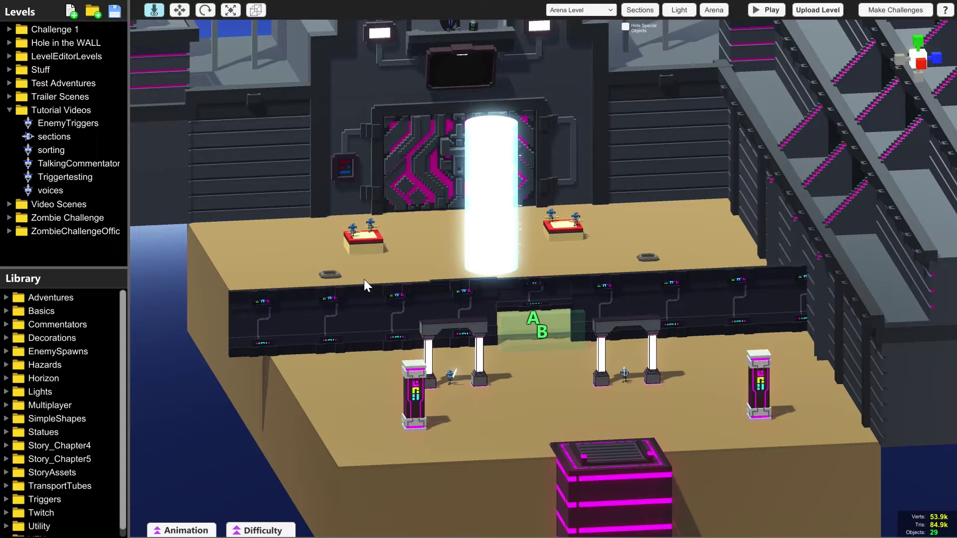
{"action": "right_click_drag", "start_coordinate": [364, 279], "coordinate": [672, 397]}
{"action": "scroll", "coordinate": [548, 349], "scroll_direction": "down", "scroll_amount": 3}
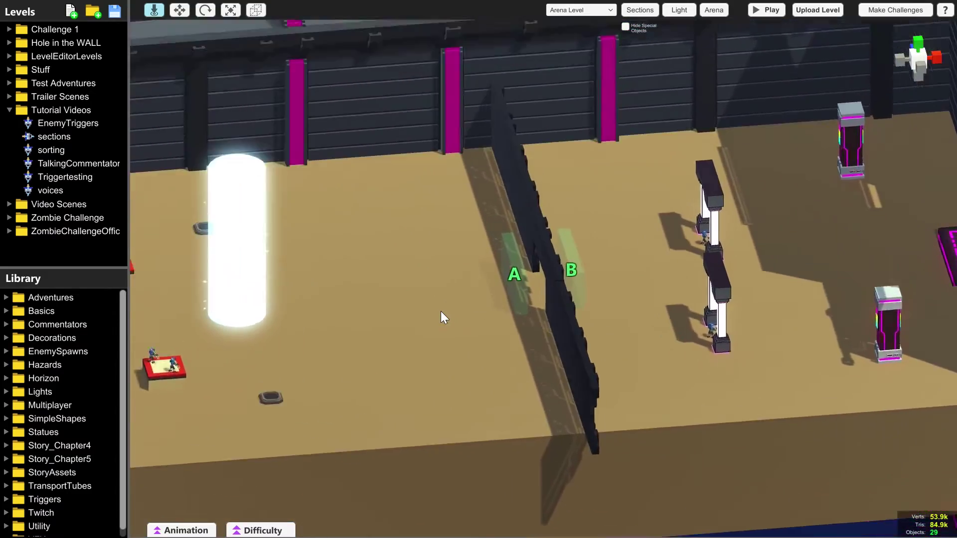
{"action": "scroll", "coordinate": [441, 311], "scroll_direction": "up", "scroll_amount": 4}
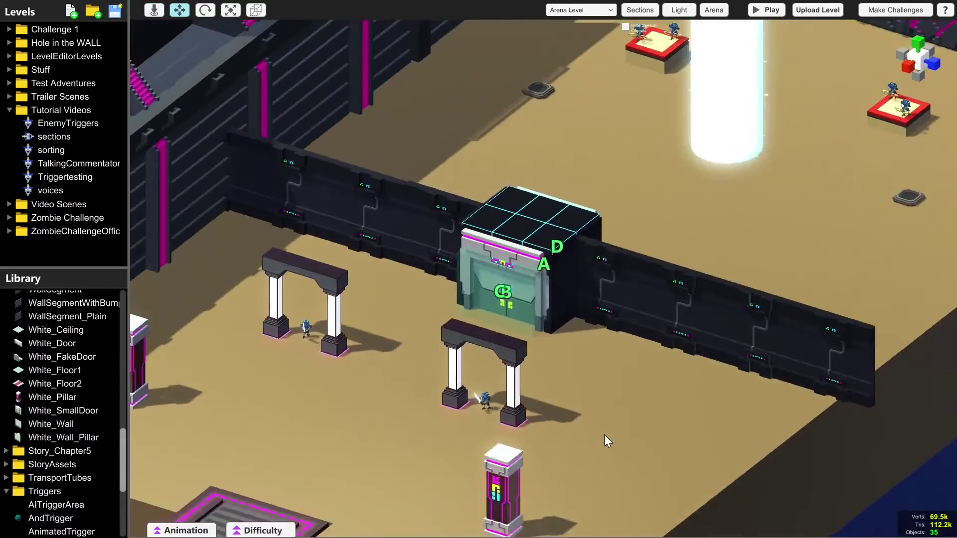
Examine the double-door passage with triggers A to D and play-test walking through it toward the teleport beam.
{"action": "scroll", "coordinate": [604, 435], "scroll_direction": "up", "scroll_amount": 2}
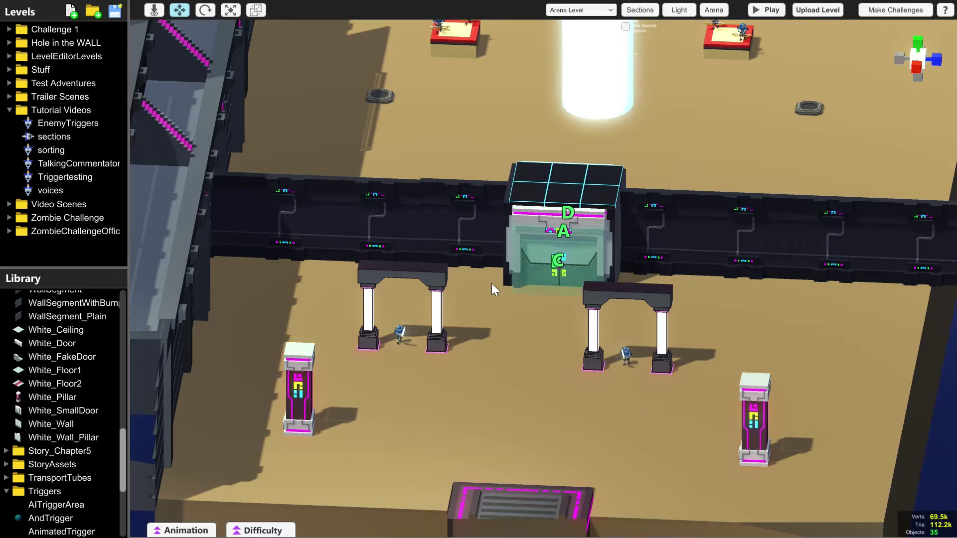
{"action": "right_click_drag", "start_coordinate": [723, 178], "coordinate": [439, 356]}
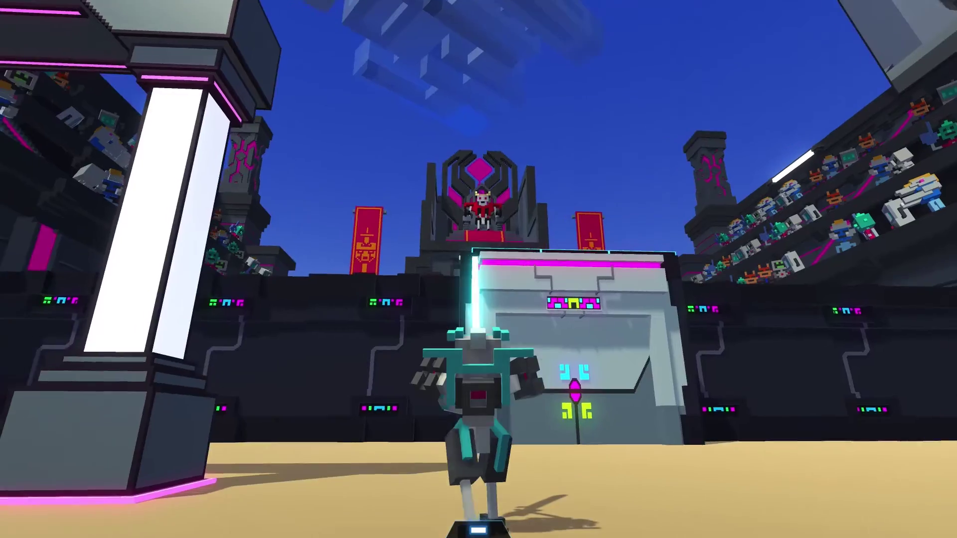
{"action": "key", "text": "w"}
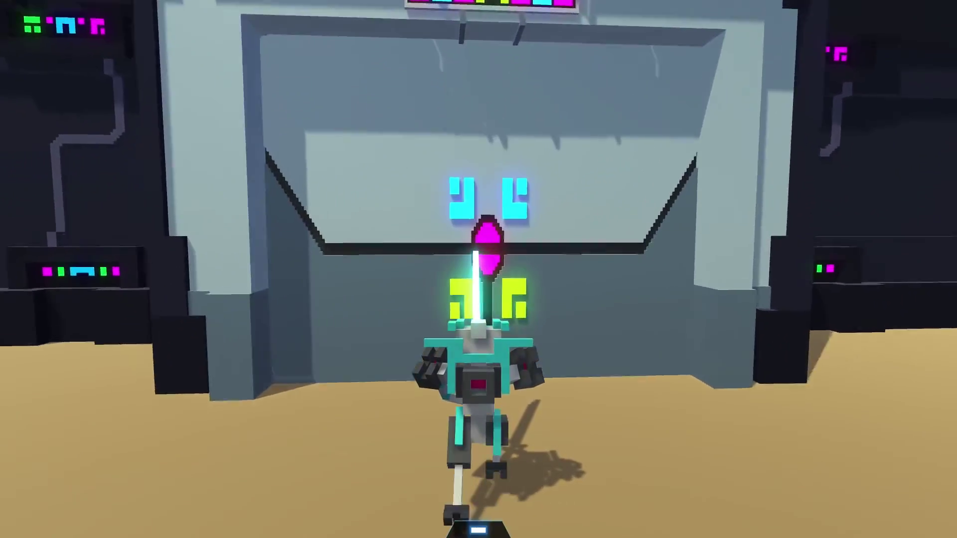
{"action": "key", "text": "w"}
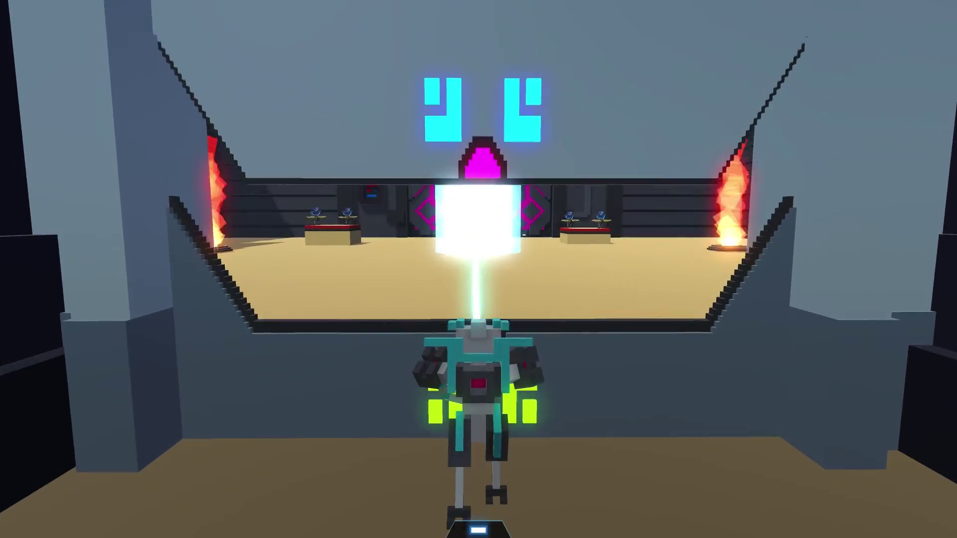
{"action": "key", "text": "w"}
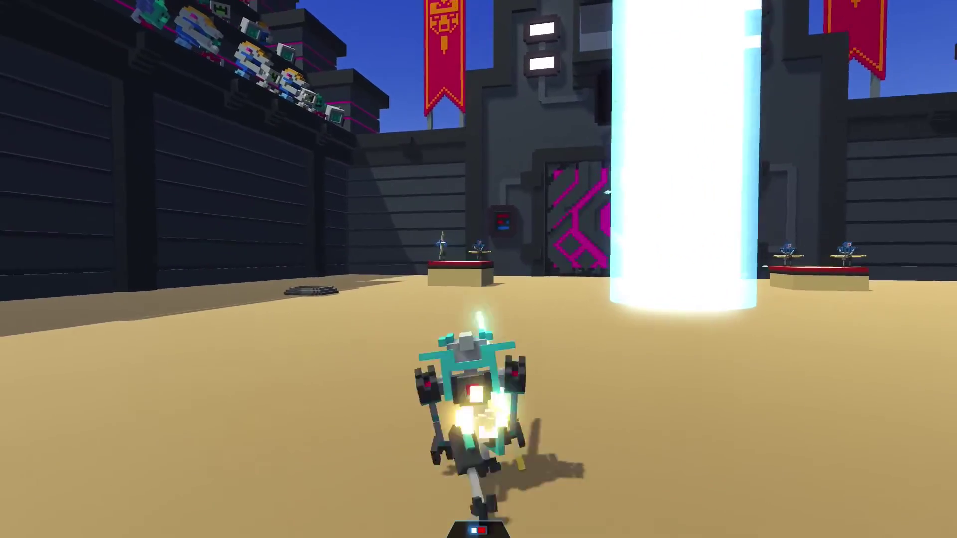
{"action": "key", "text": "w"}
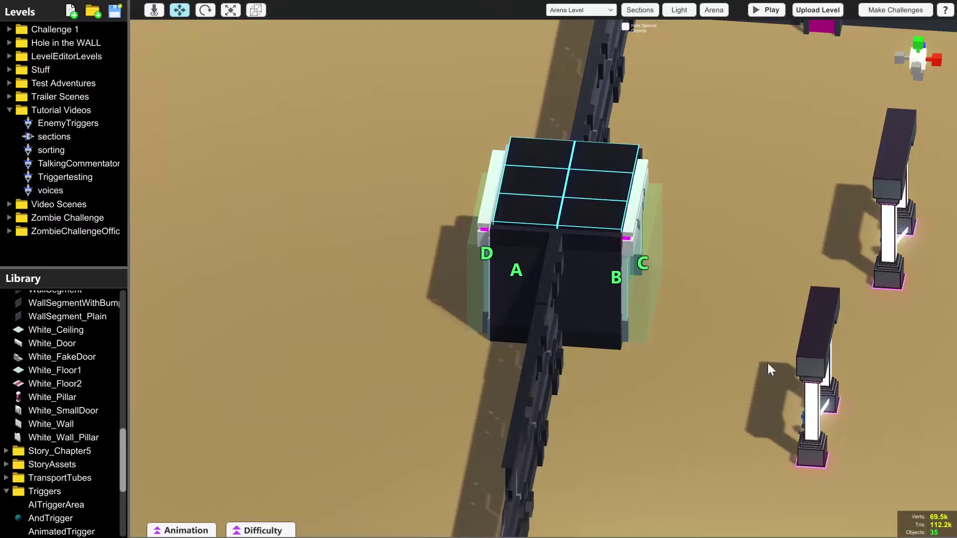
Find the NobodyInsideTrigger in the library and place one on the arena floor on the Section2 side.
{"action": "scroll", "coordinate": [797, 353], "scroll_direction": "up", "scroll_amount": 3}
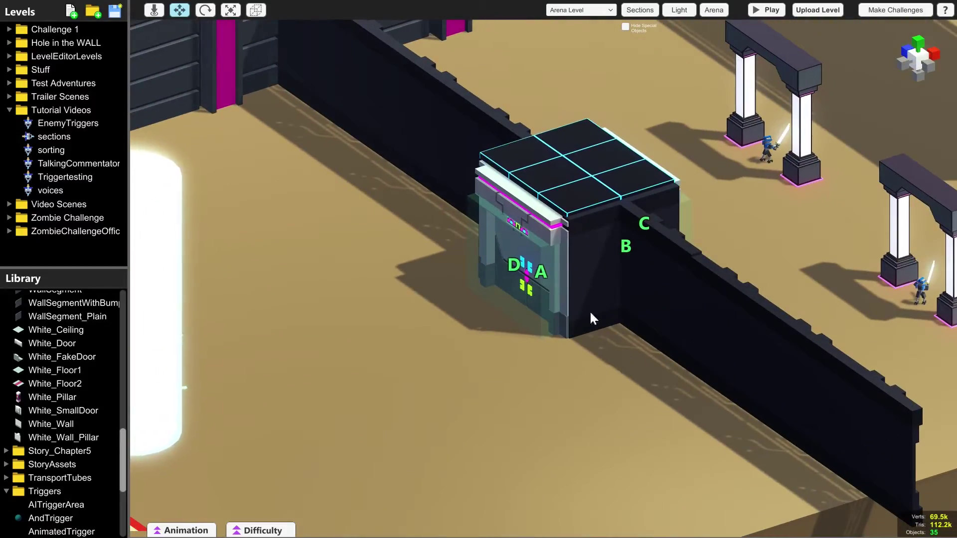
{"action": "right_click_drag", "start_coordinate": [512, 302], "coordinate": [477, 376]}
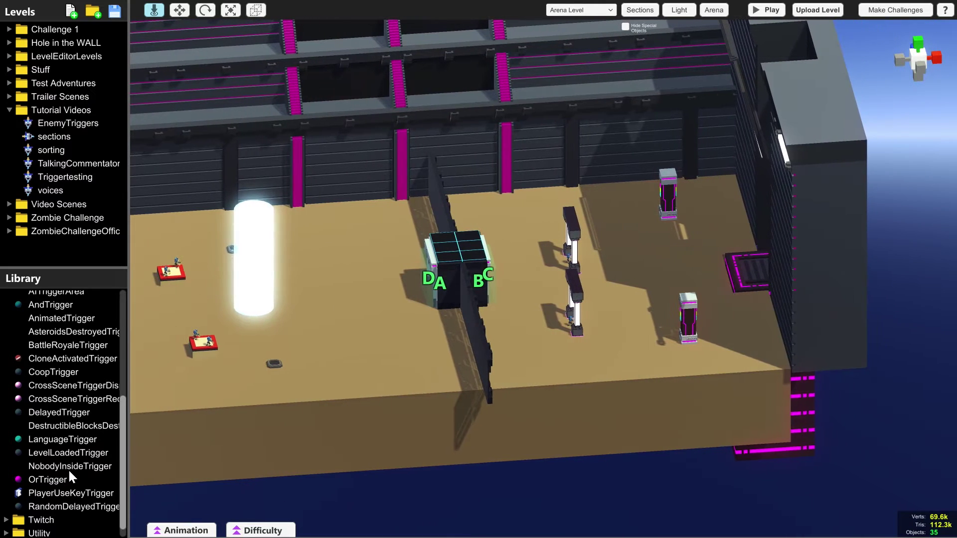
{"action": "scroll", "coordinate": [71, 458], "scroll_direction": "up", "scroll_amount": 3}
{"action": "scroll", "coordinate": [48, 423], "scroll_direction": "up", "scroll_amount": 1}
{"action": "scroll", "coordinate": [52, 369], "scroll_direction": "down", "scroll_amount": 1}
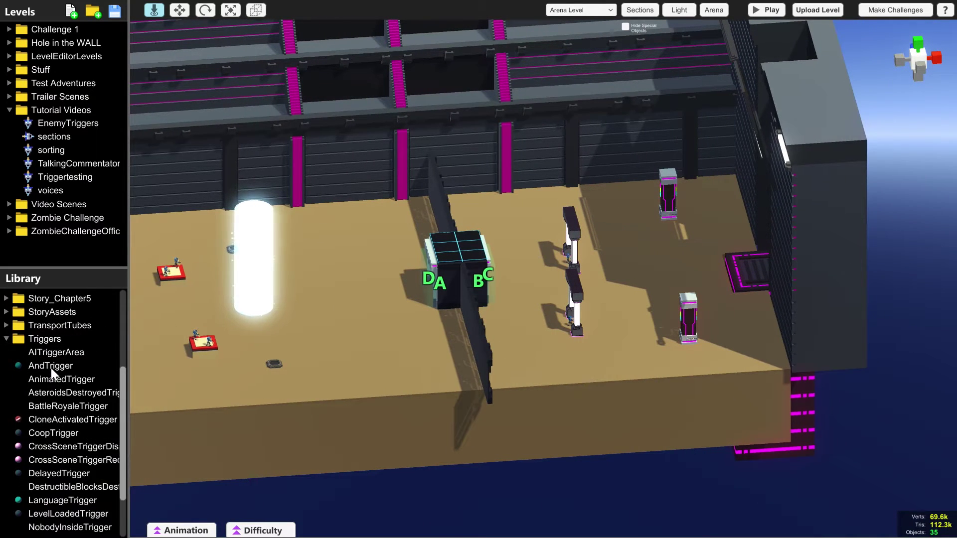
{"action": "scroll", "coordinate": [38, 353], "scroll_direction": "down", "scroll_amount": 3}
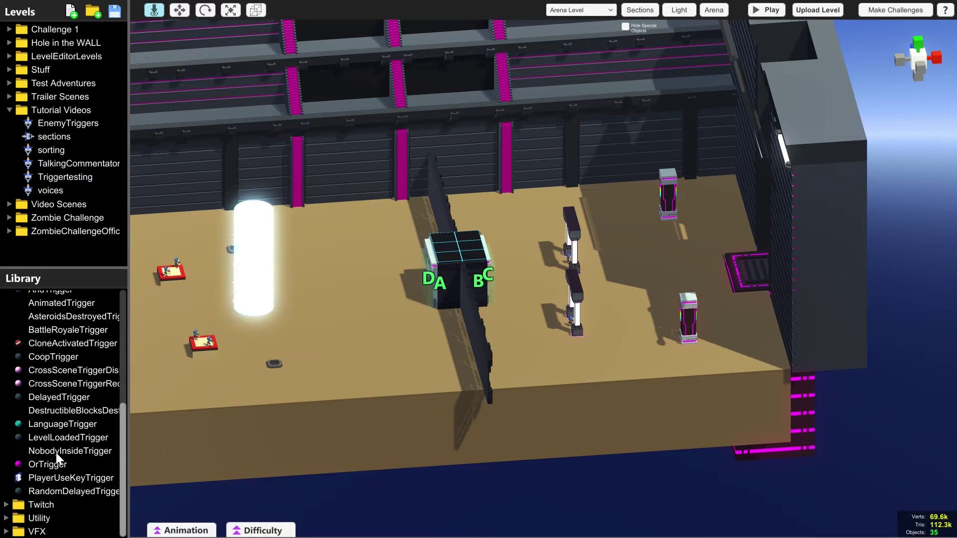
{"action": "left_click_drag", "start_coordinate": [58, 454], "coordinate": [252, 370]}
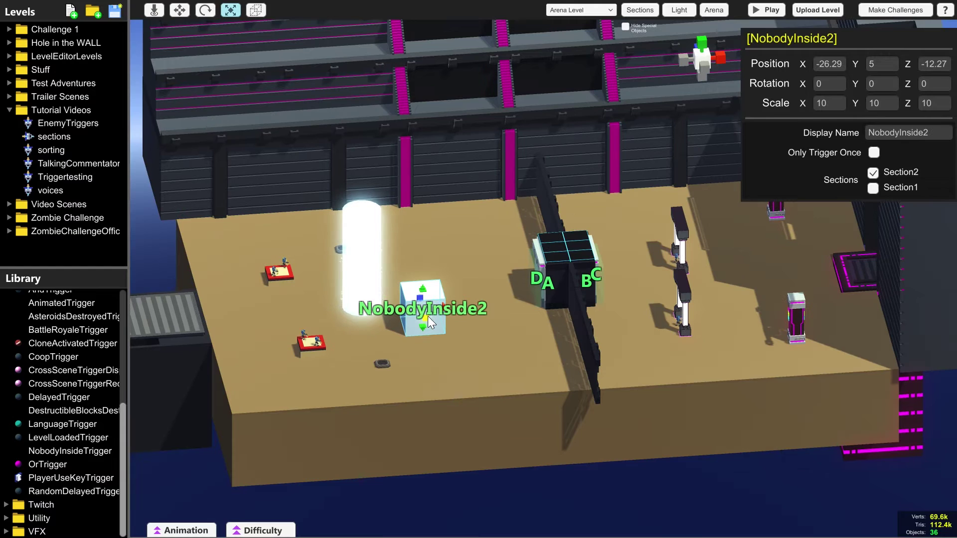
Stretch the nobody-inside trigger to cover the Section2 floor up to the dividing wall, about 116 long in Z.
{"action": "left_click_drag", "start_coordinate": [428, 317], "coordinate": [455, 397]}
{"action": "left_click_drag", "start_coordinate": [410, 344], "coordinate": [218, 370]}
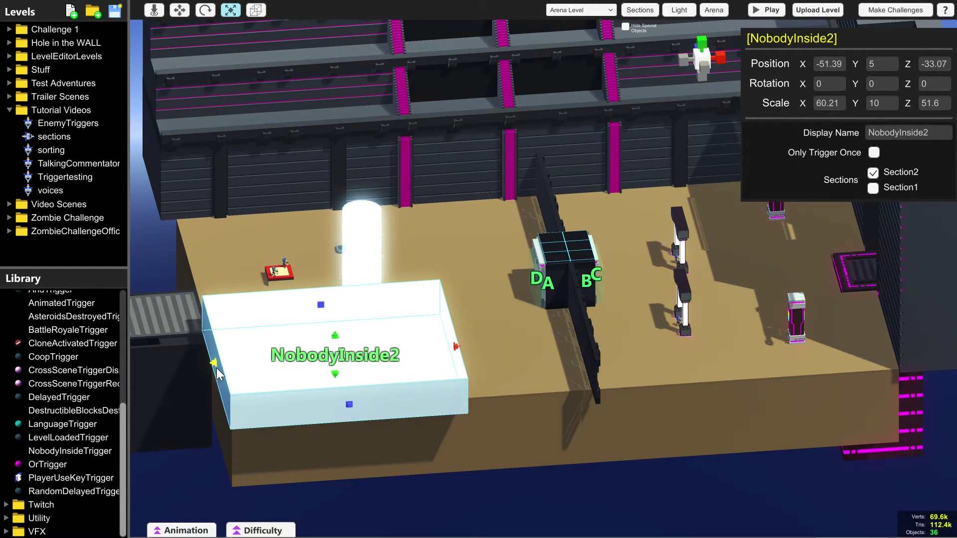
{"action": "left_click_drag", "start_coordinate": [318, 308], "coordinate": [285, 182]}
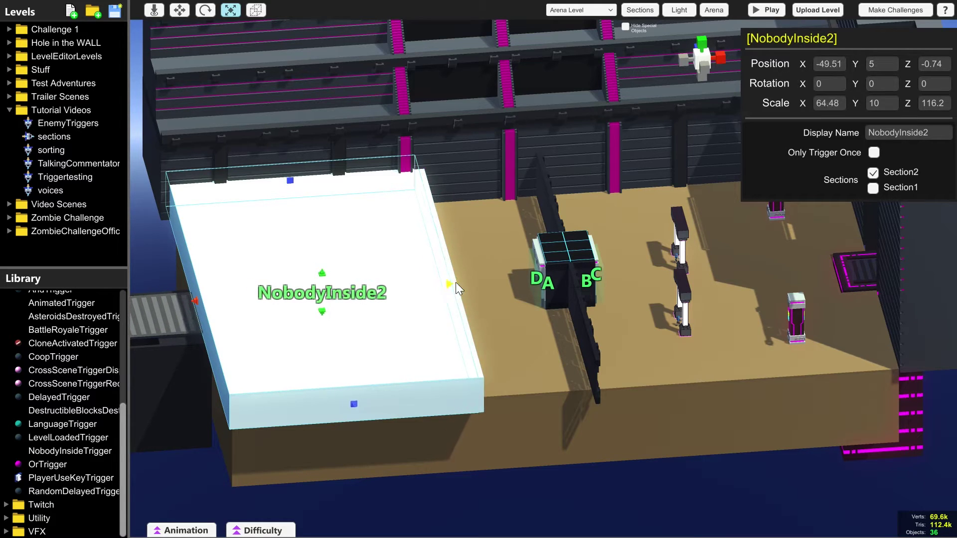
Open the settings of Section2 and add NobodyInside2 as a disabling trigger.
{"action": "left_click", "coordinate": [640, 10]}
{"action": "left_click", "coordinate": [710, 58]}
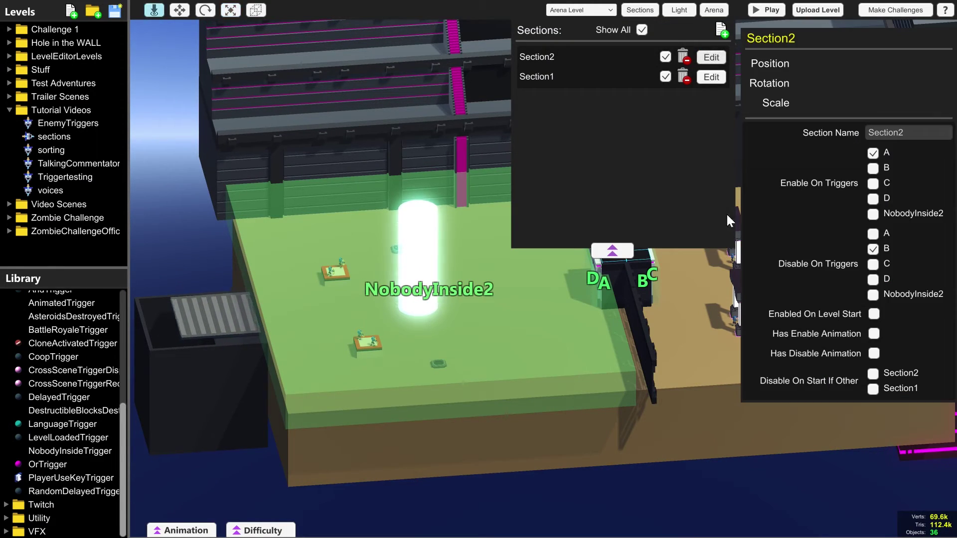
{"action": "left_click", "coordinate": [873, 294]}
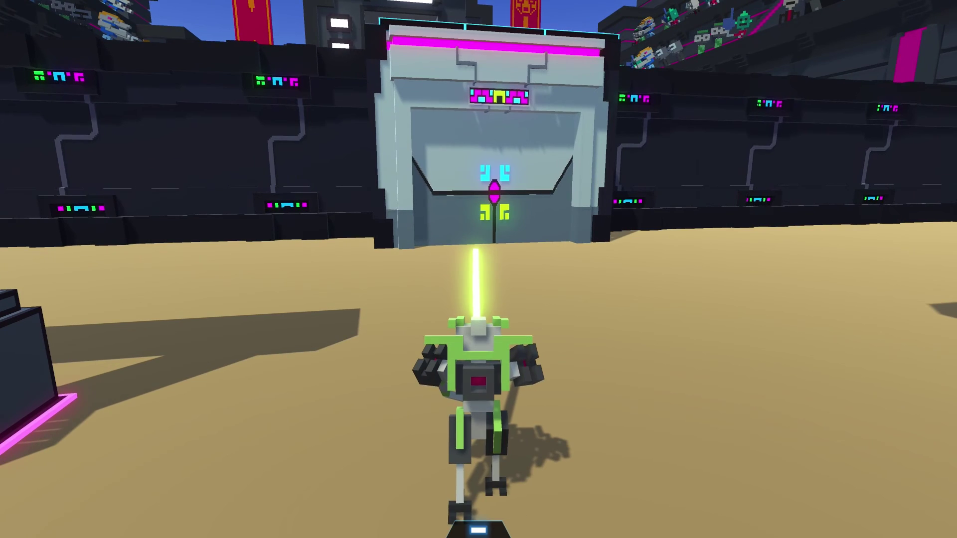
Play-test the level by running back and forth through the double doors between the two sections.
{"action": "key", "text": "w"}
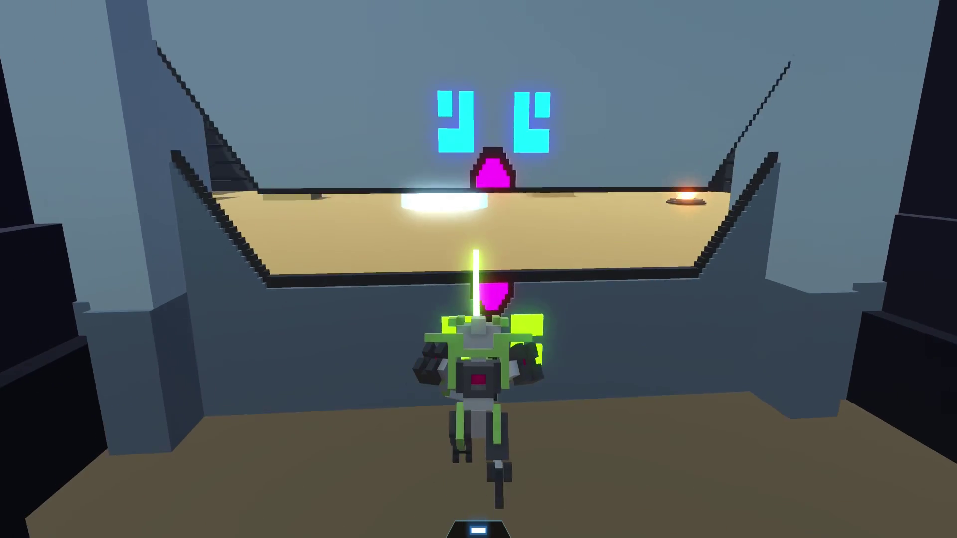
{"action": "key", "text": "w"}
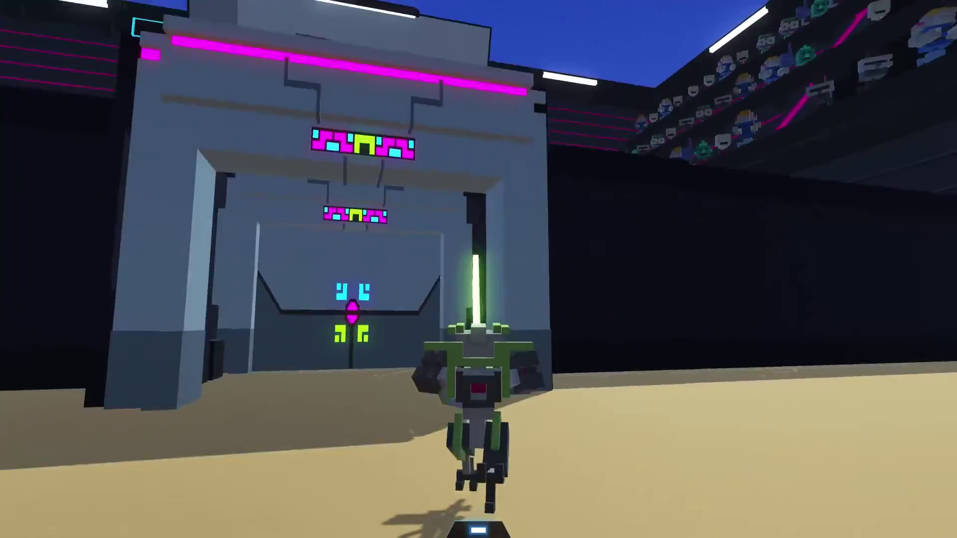
{"action": "key", "text": "w"}
{"action": "key", "text": "w"}
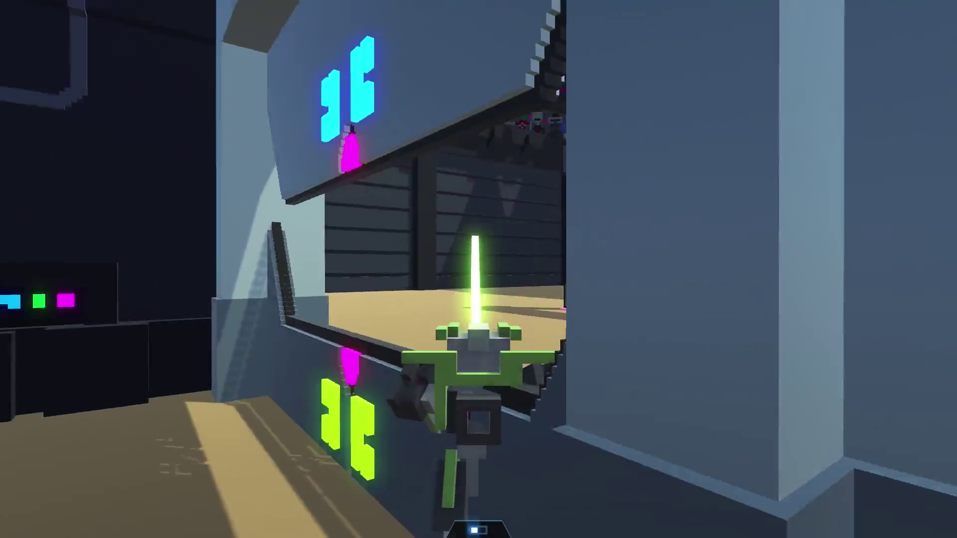
{"action": "key", "text": "w"}
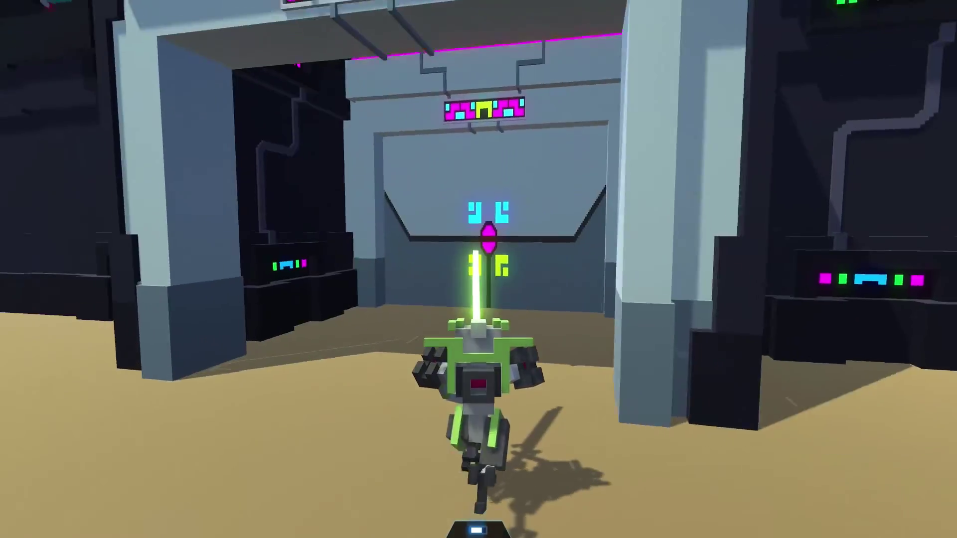
{"action": "key", "text": "w"}
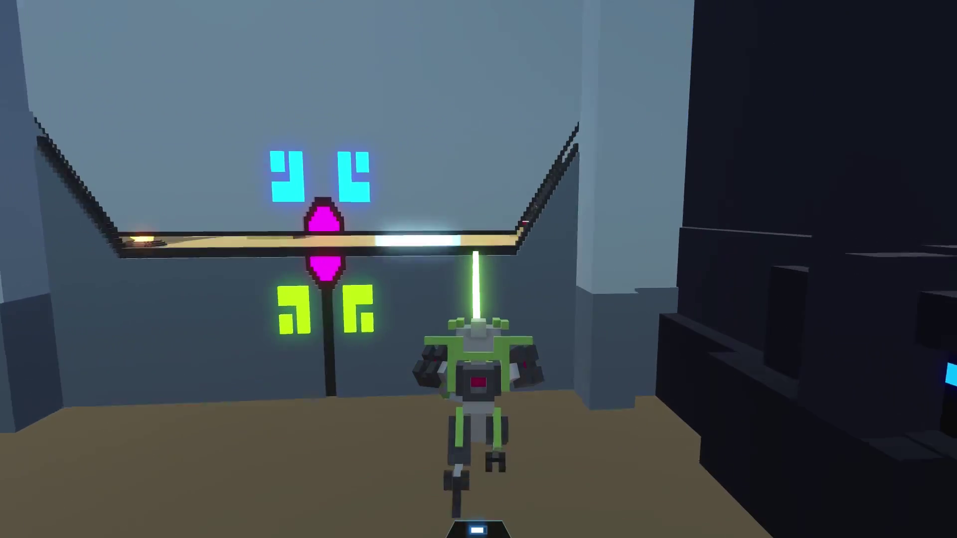